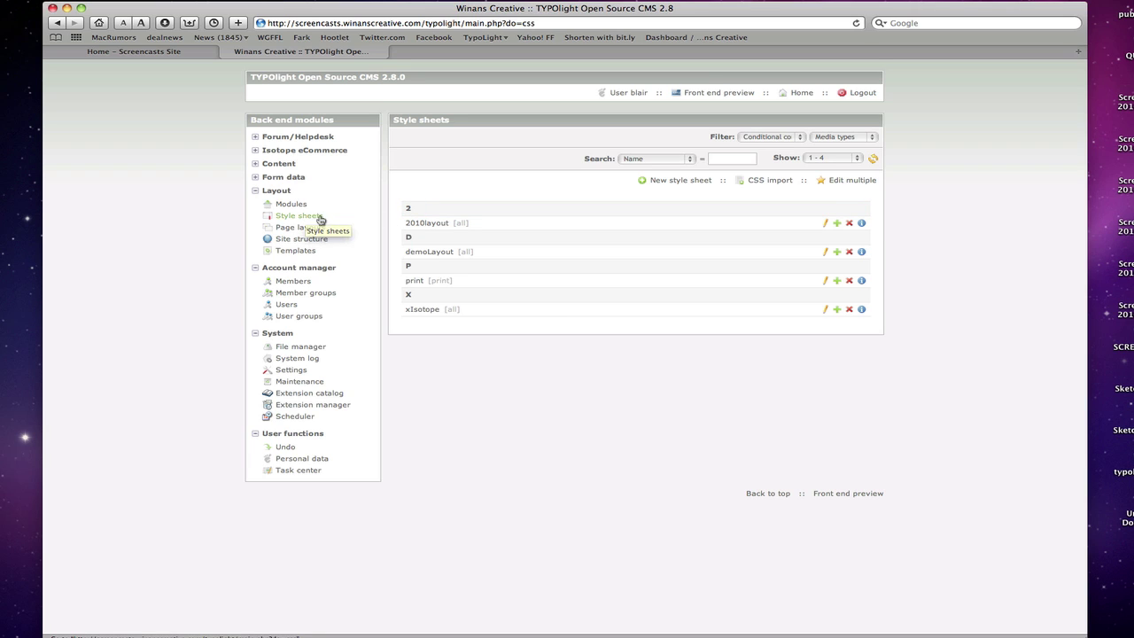
Open Layout > Style sheets to list the existing style sheets
{"action": "left_click", "coordinate": [312, 221]}
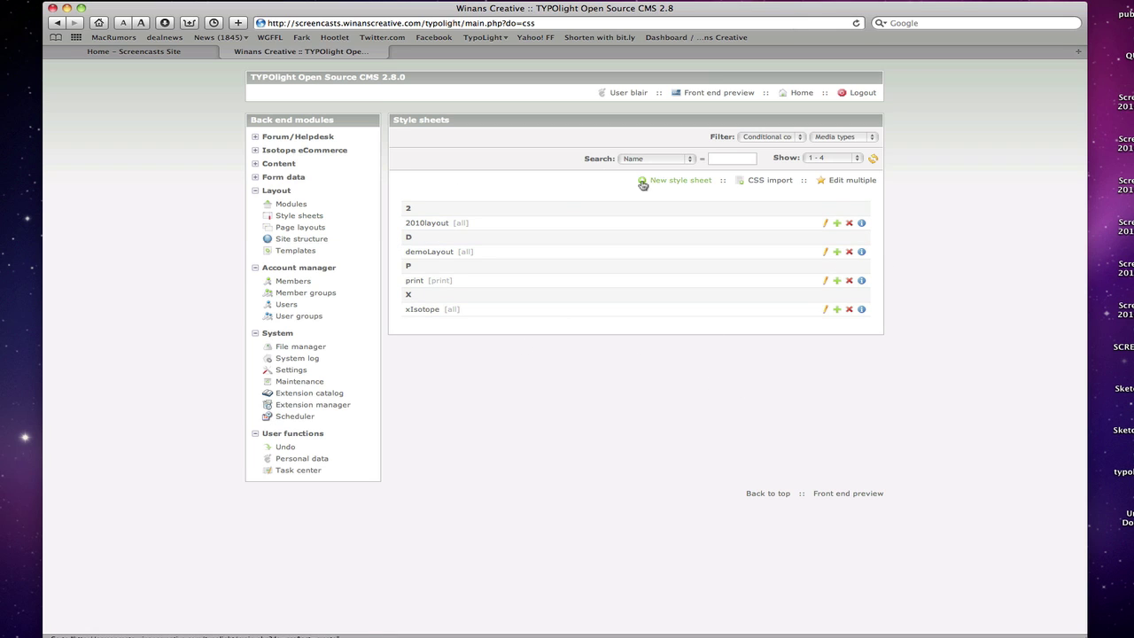
{"action": "left_click", "coordinate": [763, 182]}
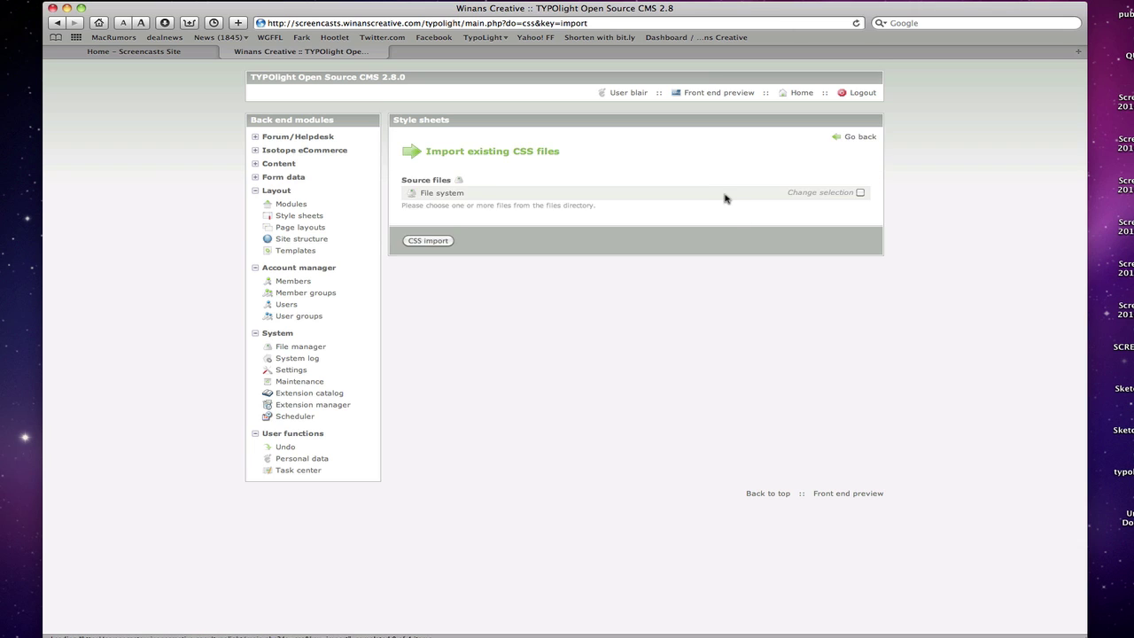
{"action": "left_click", "coordinate": [859, 192]}
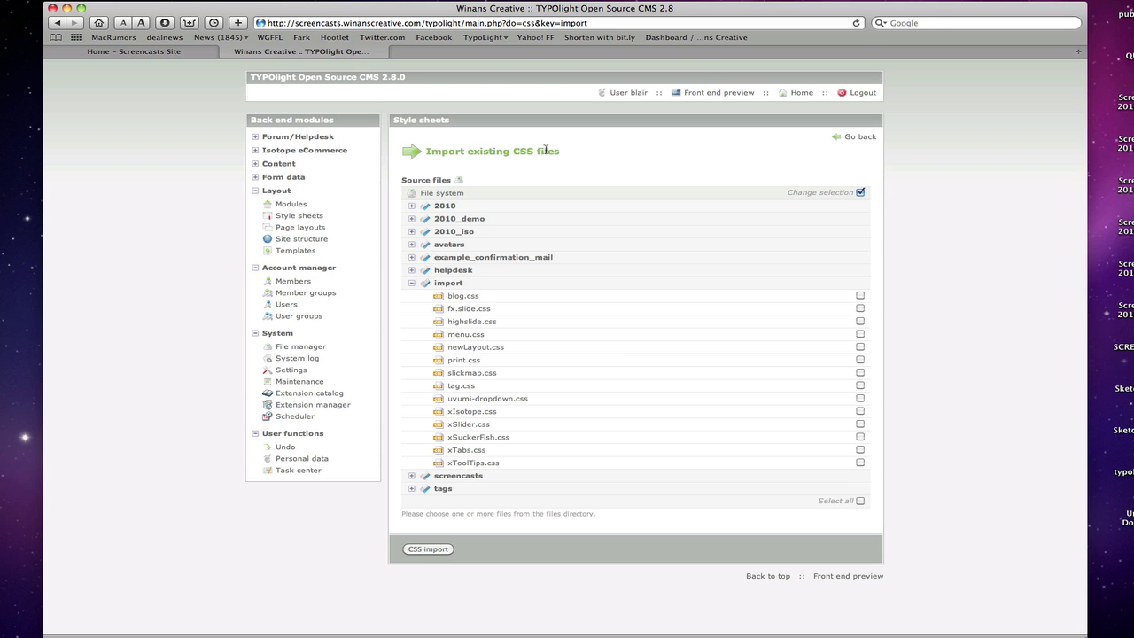
{"action": "double_click", "coordinate": [546, 151]}
{"action": "left_click", "coordinate": [580, 157]}
{"action": "left_click", "coordinate": [869, 137]}
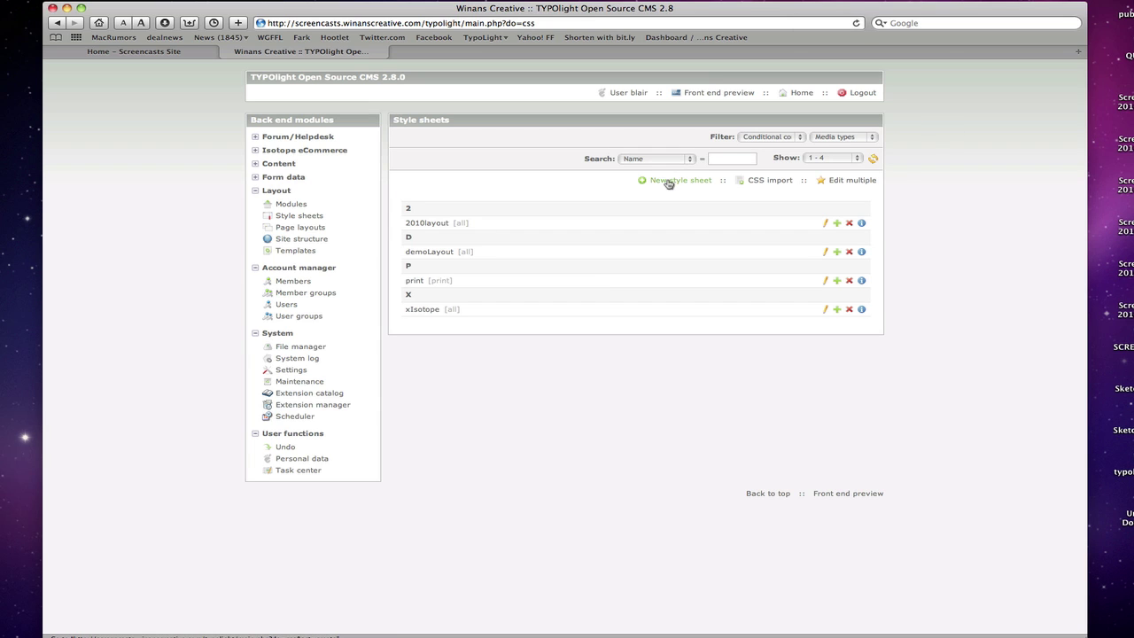
Create a new style sheet named myStylesheet with screen media and no conditional comment
{"action": "left_click", "coordinate": [669, 181]}
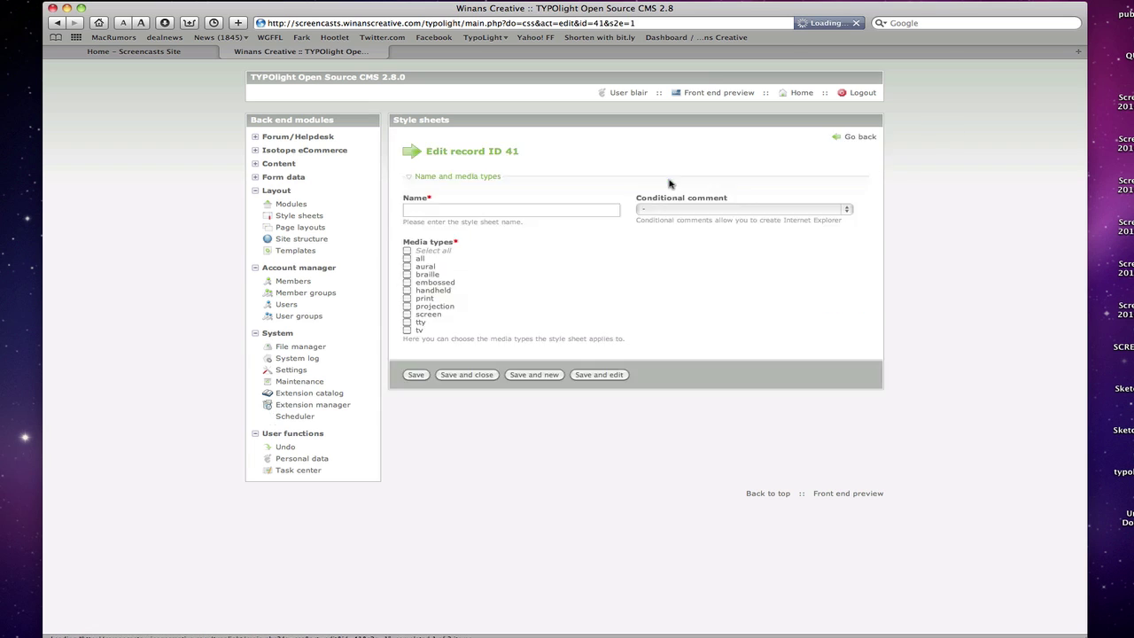
{"action": "left_click", "coordinate": [430, 210]}
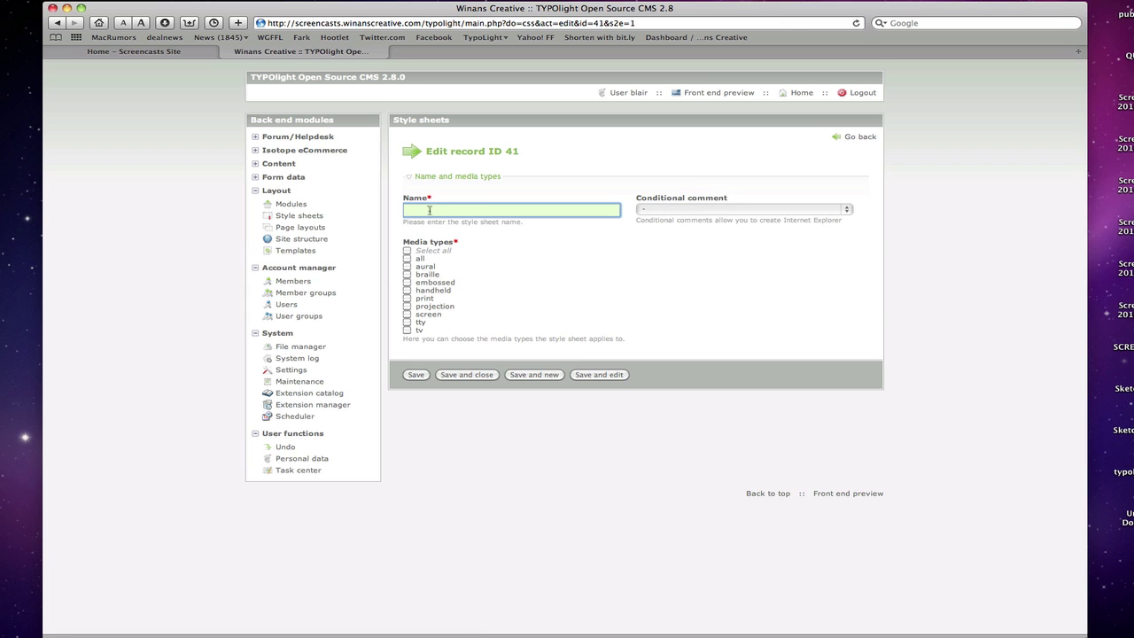
{"action": "type", "text": "myStyle"}
{"action": "left_click", "coordinate": [506, 210]}
{"action": "left_click", "coordinate": [704, 213]}
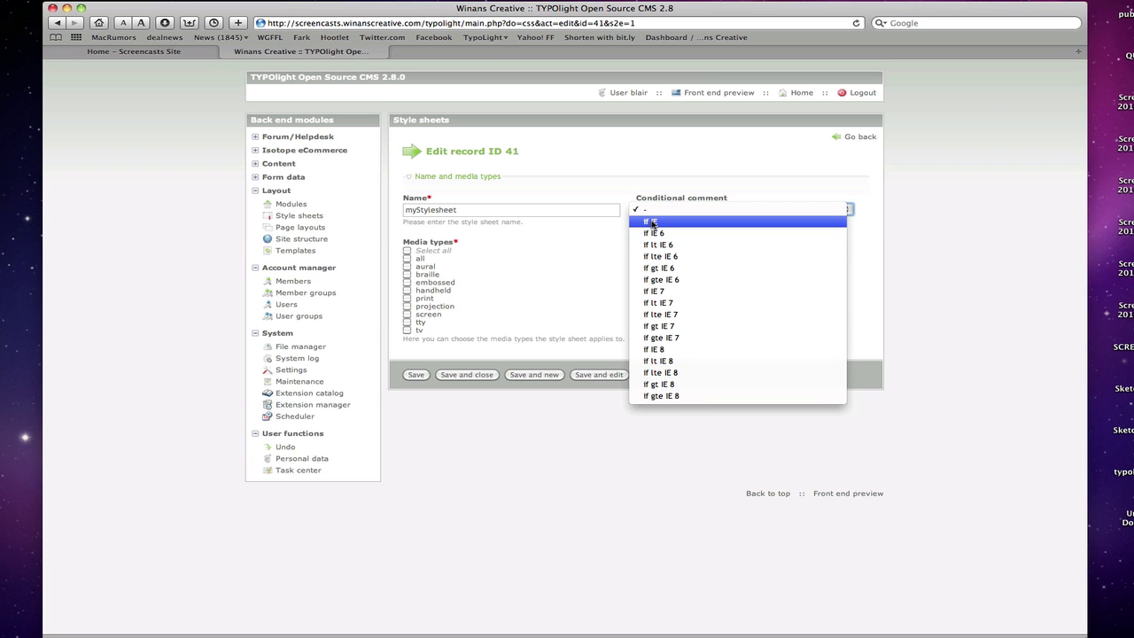
{"action": "left_click", "coordinate": [557, 246]}
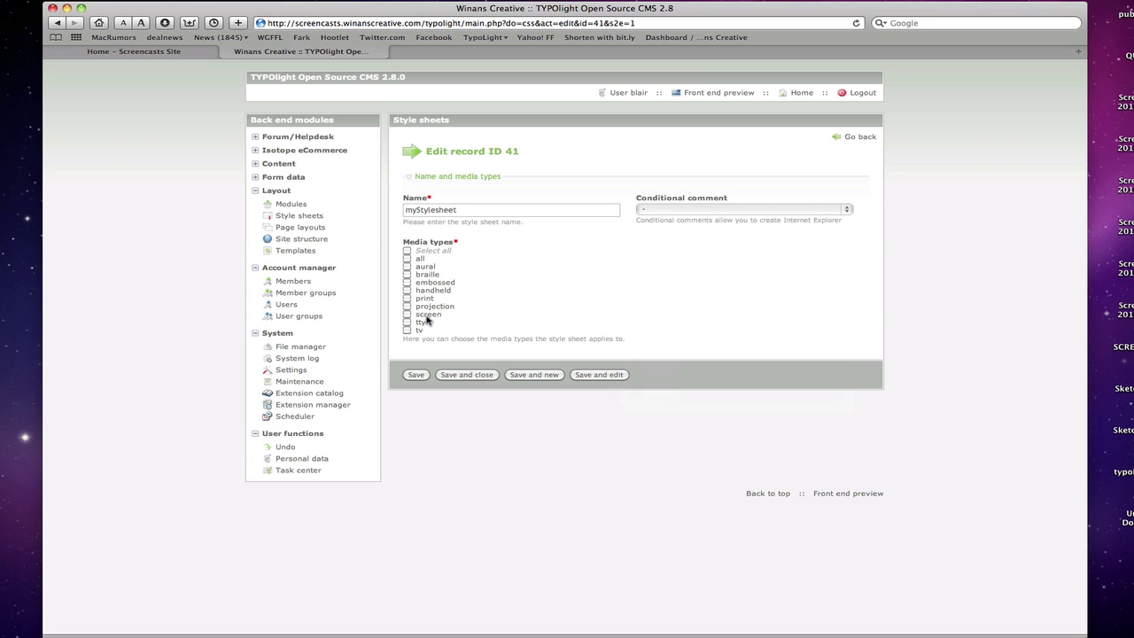
{"action": "left_click", "coordinate": [407, 314]}
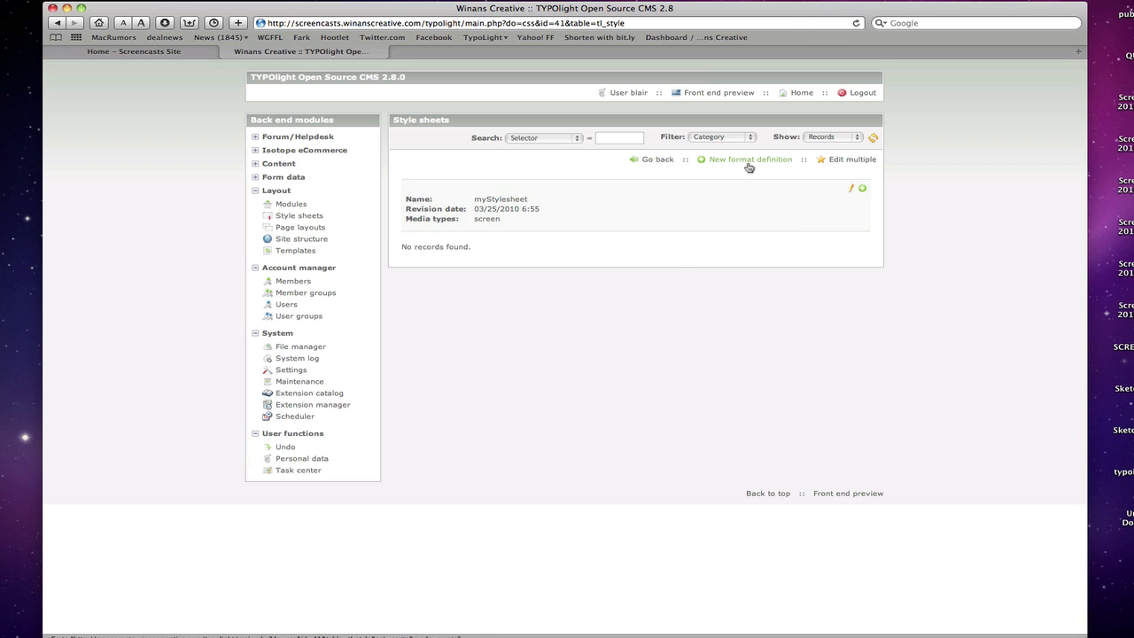
Add a new format definition to myStylesheet with selector .myStyle
{"action": "left_click", "coordinate": [864, 191]}
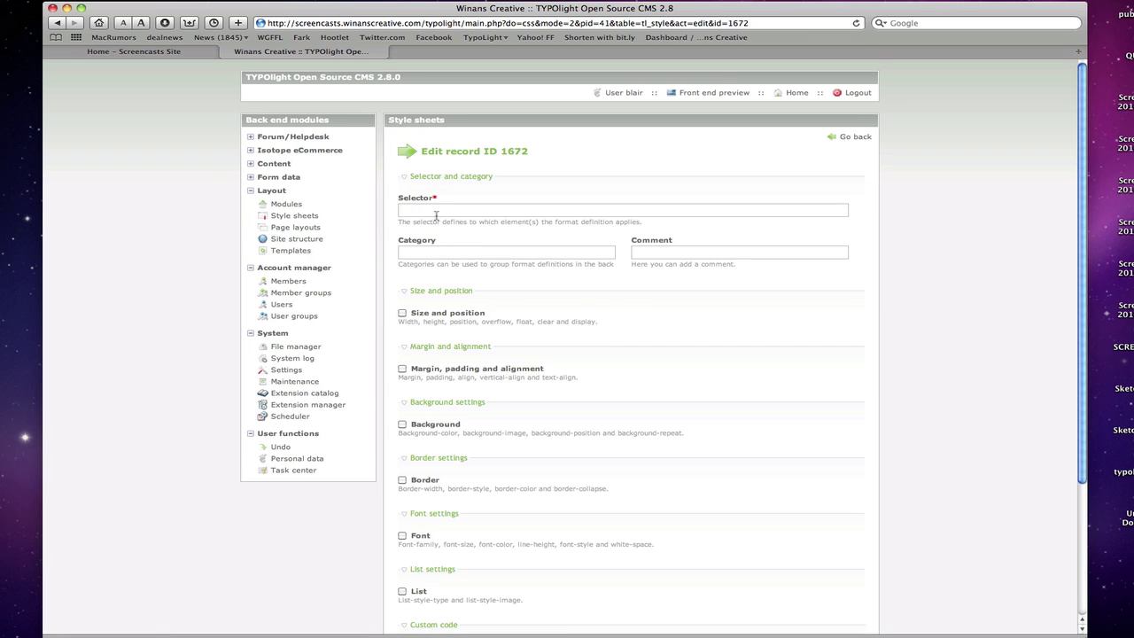
{"action": "left_click", "coordinate": [436, 214]}
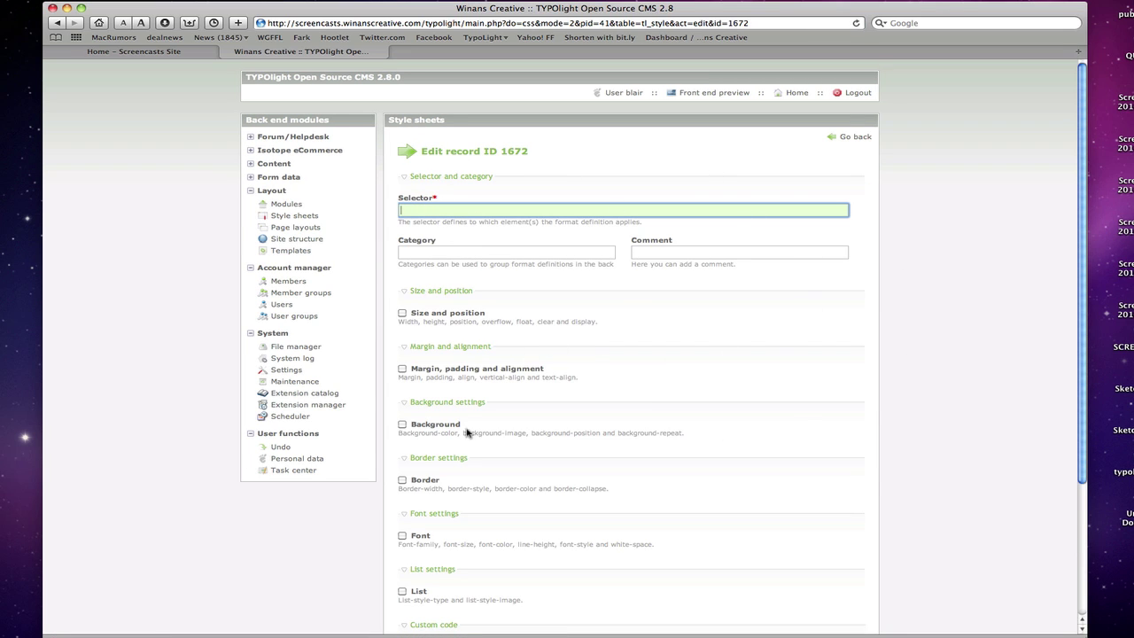
{"action": "scroll", "coordinate": [493, 445], "scroll_direction": "down", "scroll_amount": 5}
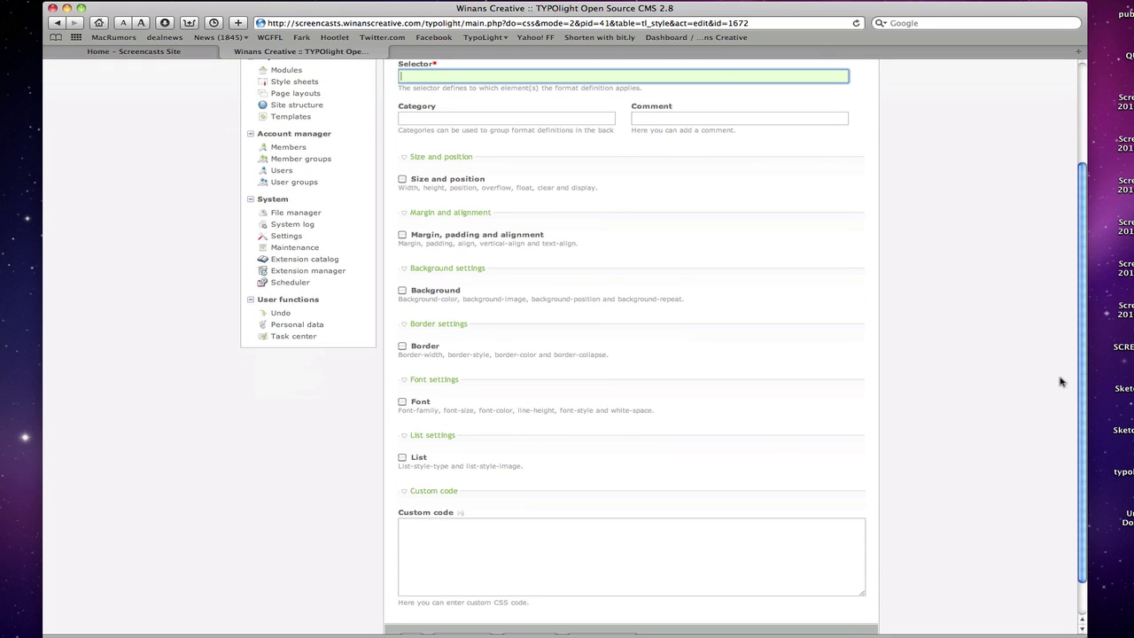
{"action": "scroll", "coordinate": [1089, 374], "scroll_direction": "up", "scroll_amount": 5}
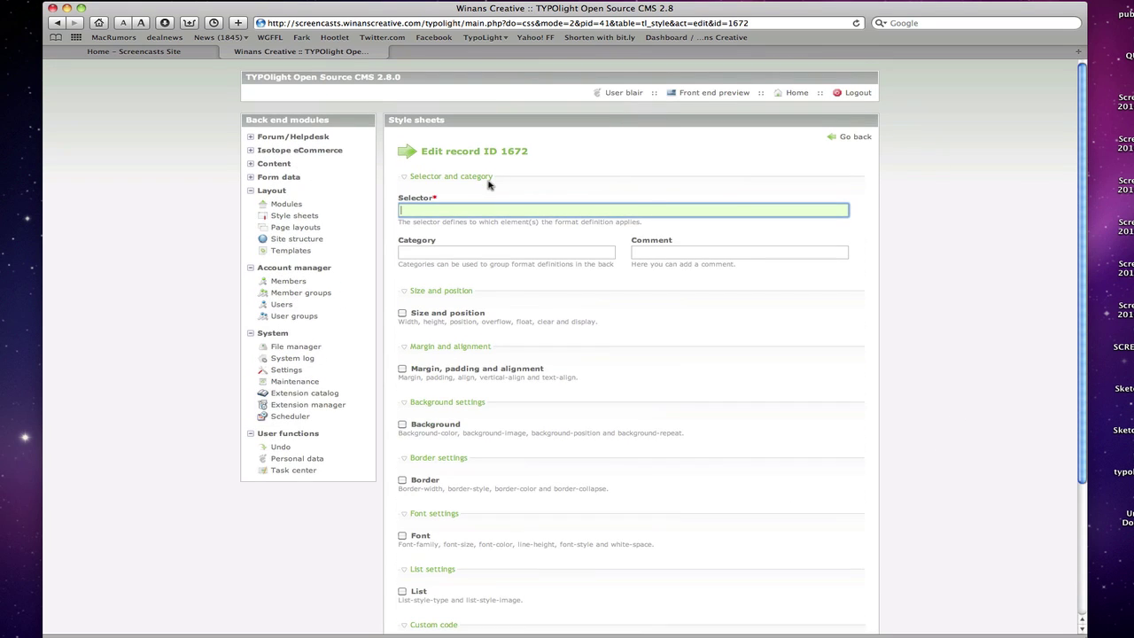
{"action": "left_click", "coordinate": [487, 213]}
{"action": "type", "text": "."}
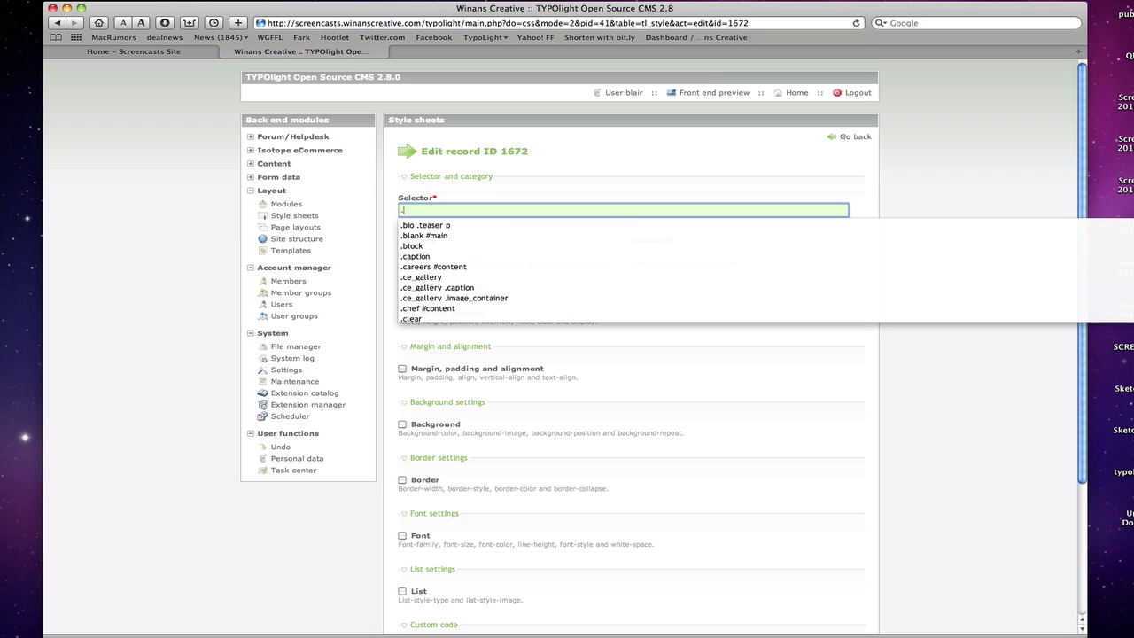
{"action": "type", "text": "myStyle"}
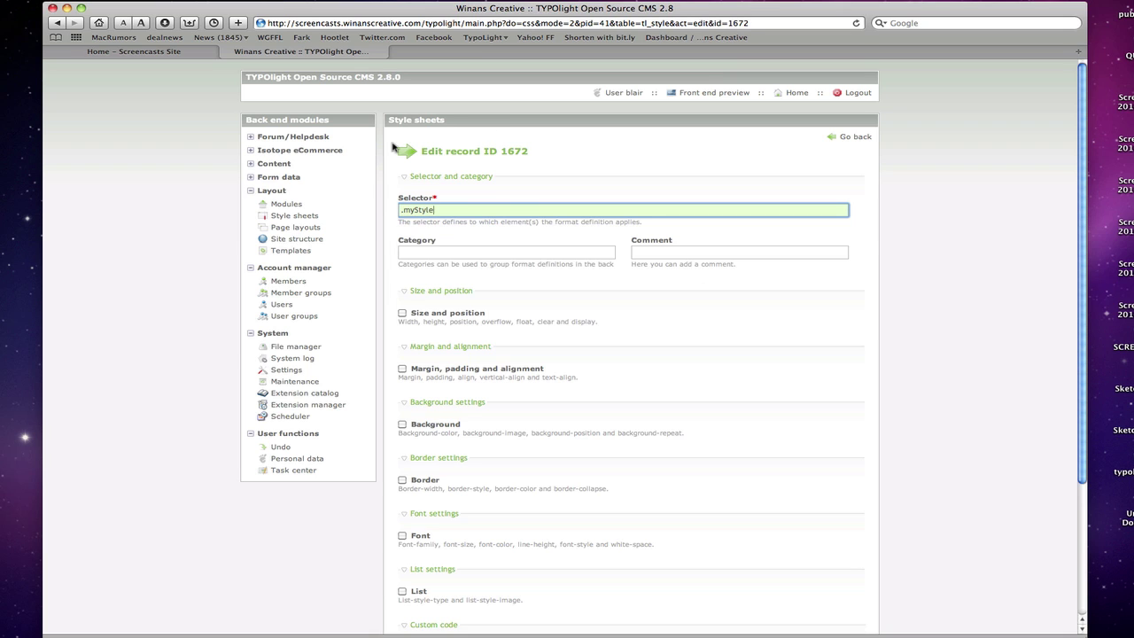
Give the definition category 'My Styles' and comment 'This style controls my layout'
{"action": "left_click", "coordinate": [429, 255]}
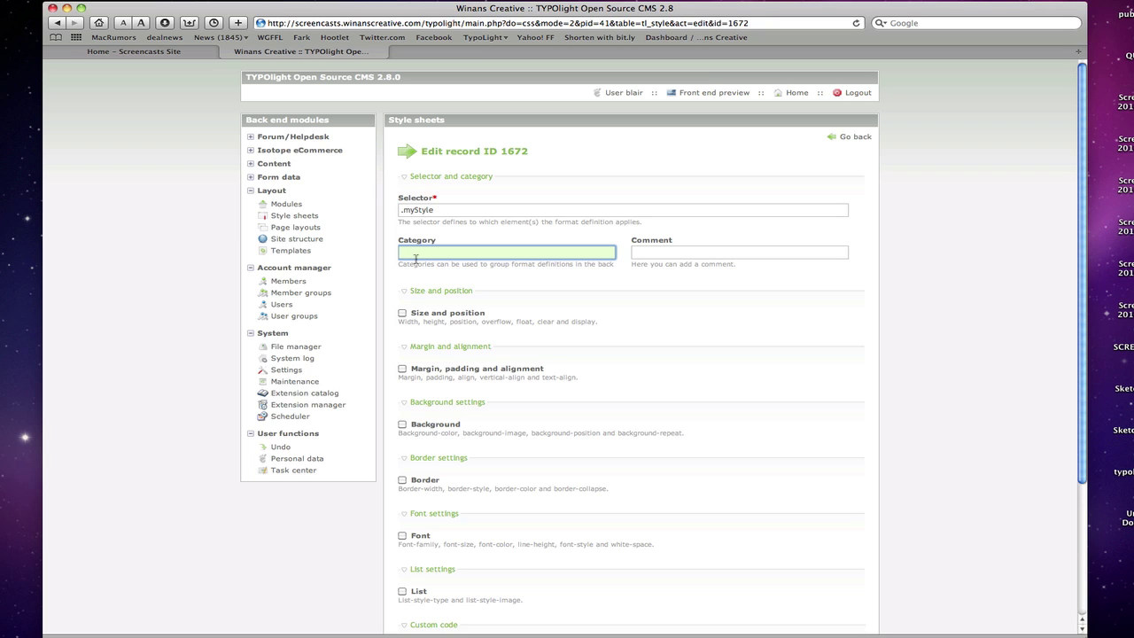
{"action": "type", "text": "My Styles"}
{"action": "left_click", "coordinate": [522, 237]}
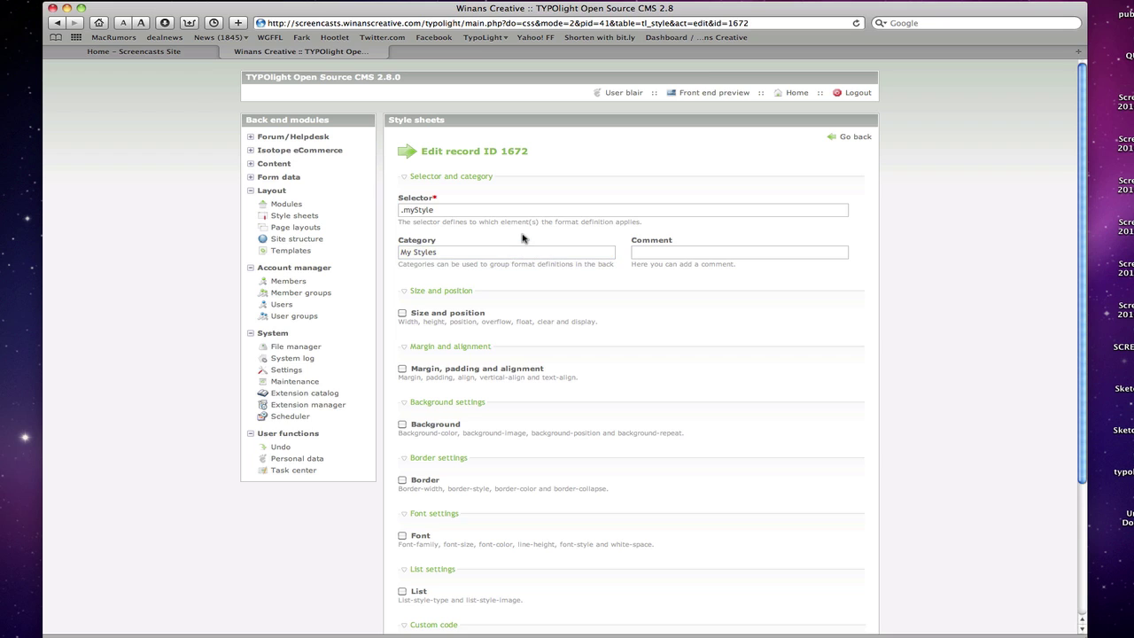
{"action": "left_click", "coordinate": [452, 255]}
{"action": "left_click", "coordinate": [664, 258]}
{"action": "type", "text": "This style controls my layout"}
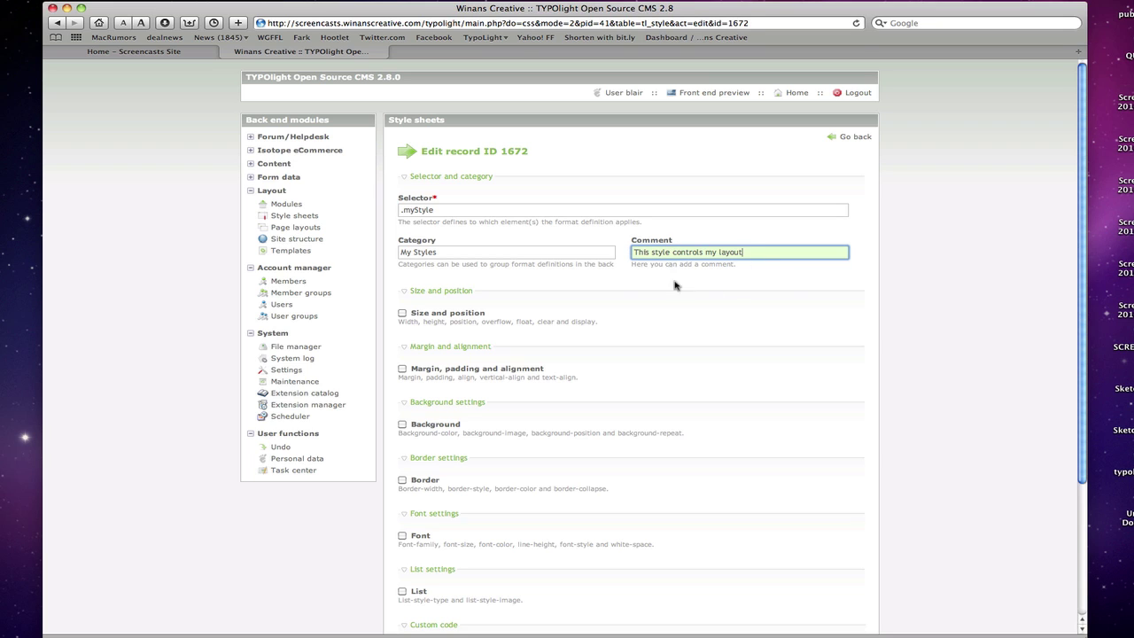
{"action": "left_click", "coordinate": [511, 284]}
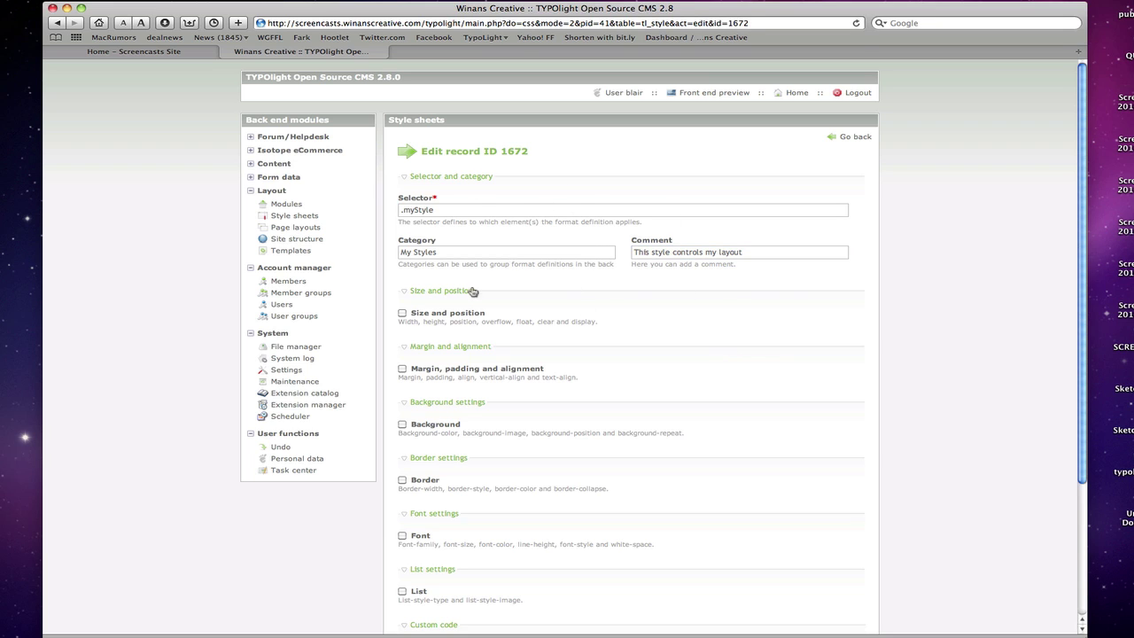
{"action": "scroll", "coordinate": [522, 314], "scroll_direction": "down", "scroll_amount": 1}
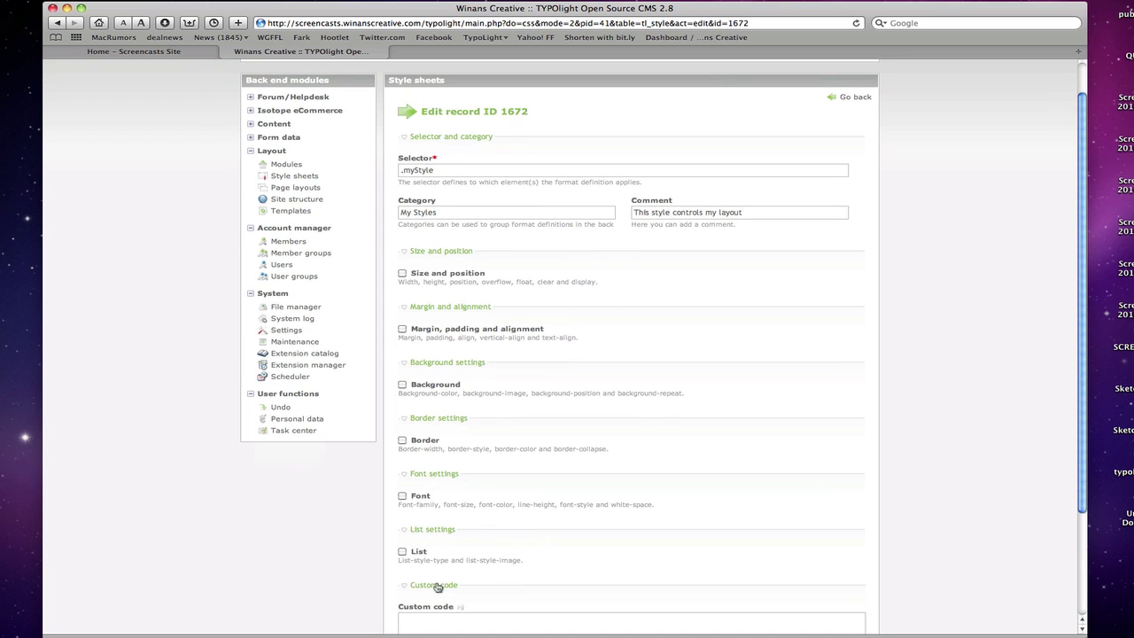
Enable Size and position for .myStyle, leaving width, height and width unit unset
{"action": "left_click", "coordinate": [431, 275]}
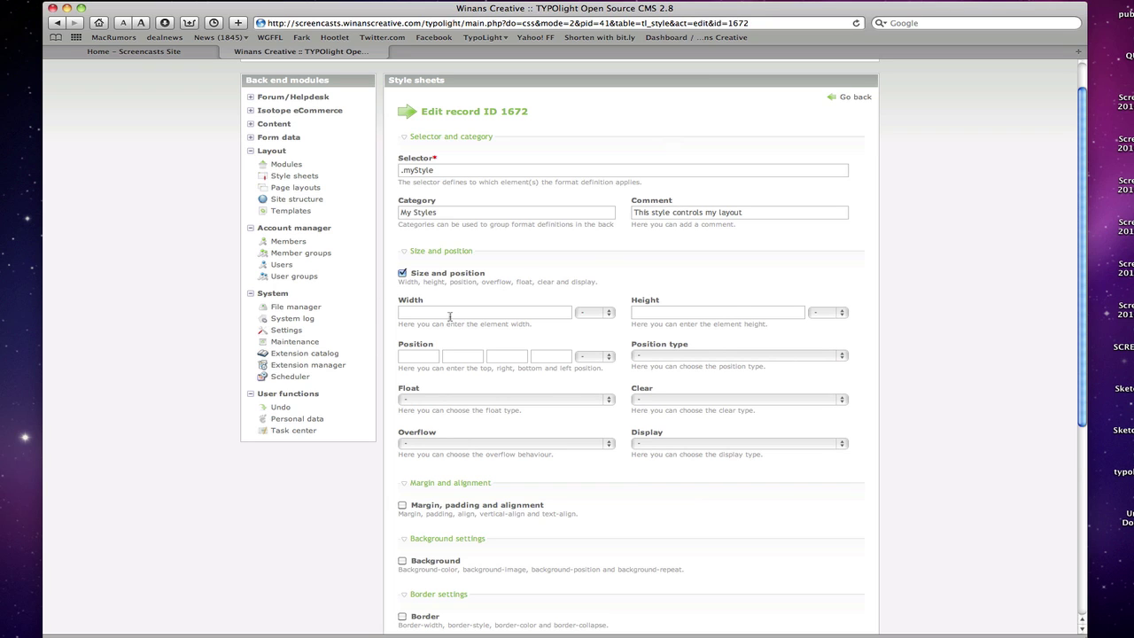
{"action": "left_click", "coordinate": [410, 315]}
{"action": "left_click", "coordinate": [721, 312]}
{"action": "left_click", "coordinate": [596, 314]}
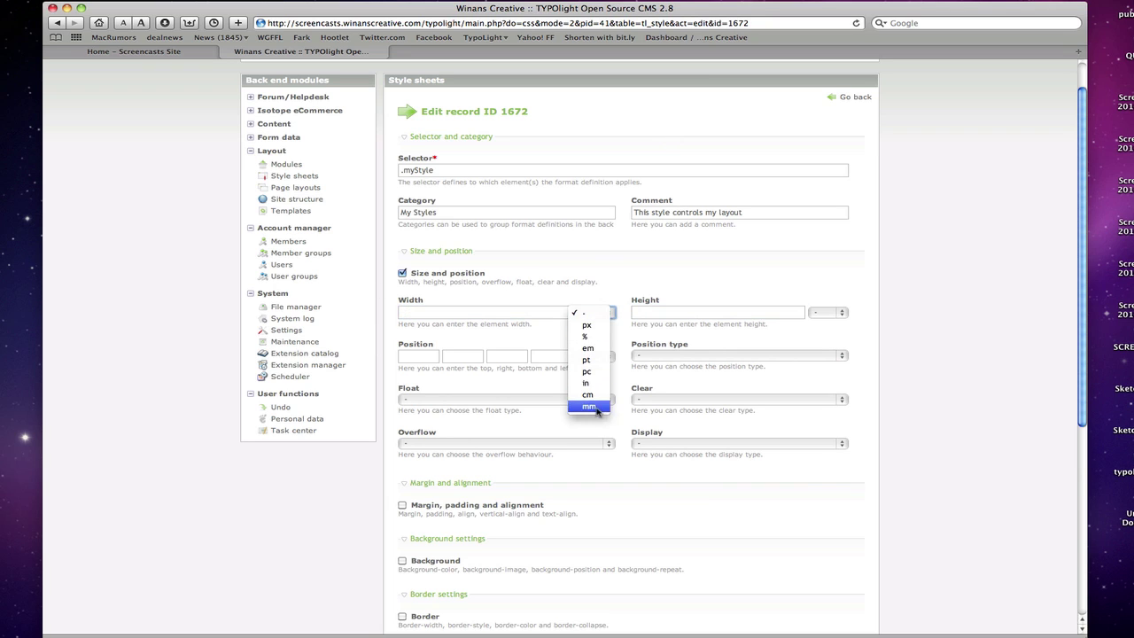
{"action": "left_click", "coordinate": [445, 331]}
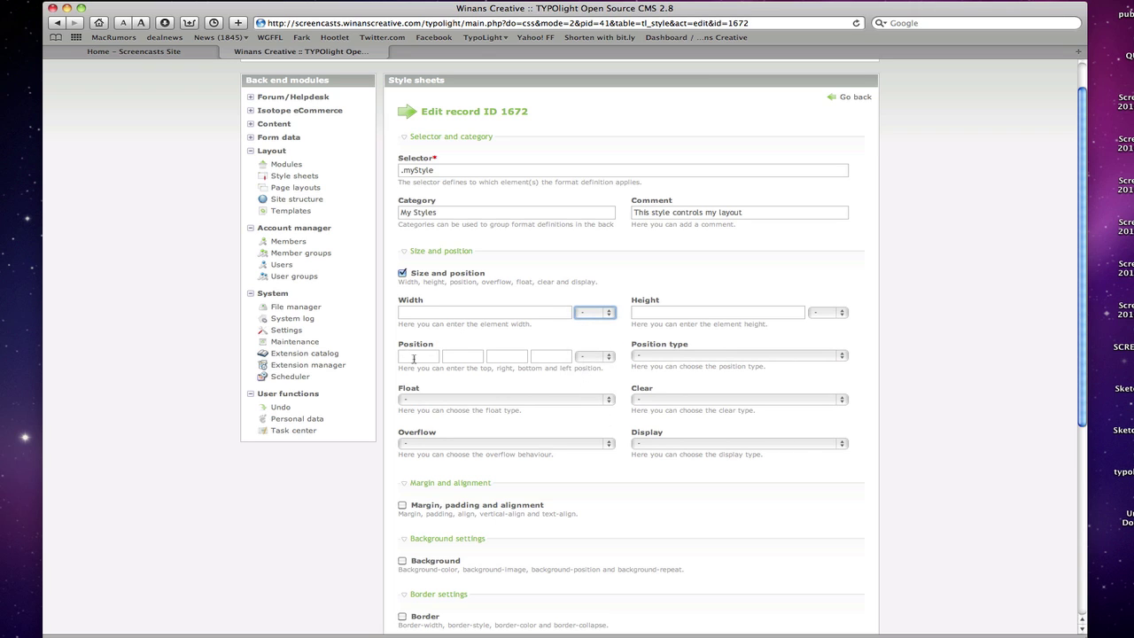
Review the position type, float, clear and display options, leaving all unset
{"action": "left_click", "coordinate": [671, 356]}
{"action": "left_click", "coordinate": [536, 382]}
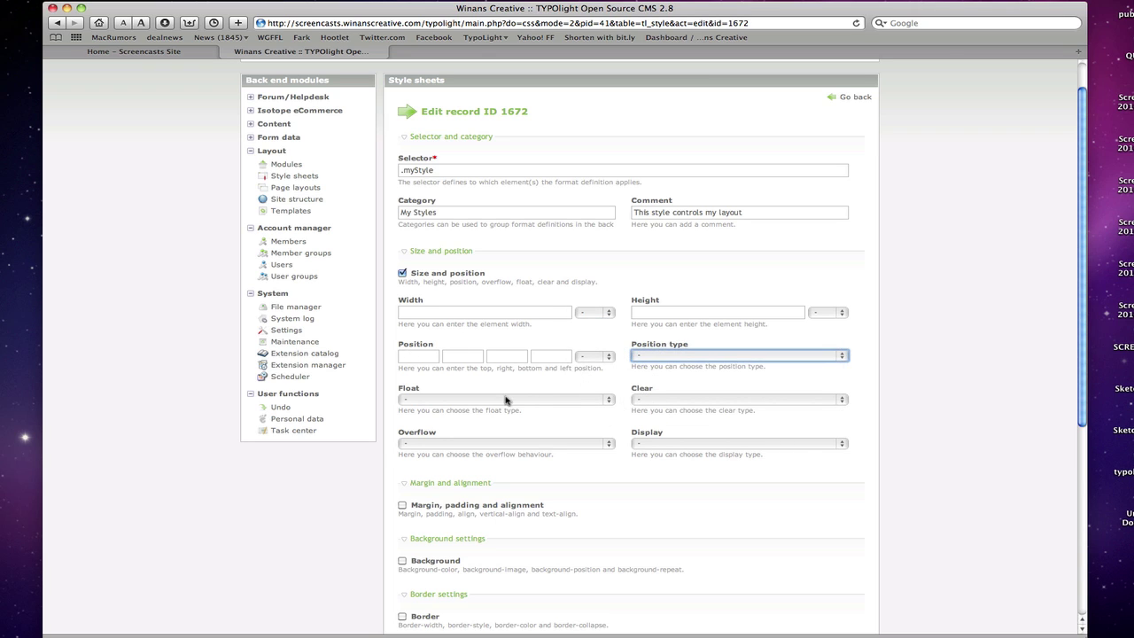
{"action": "left_click", "coordinate": [501, 401]}
{"action": "left_click", "coordinate": [505, 386]}
{"action": "left_click", "coordinate": [703, 401]}
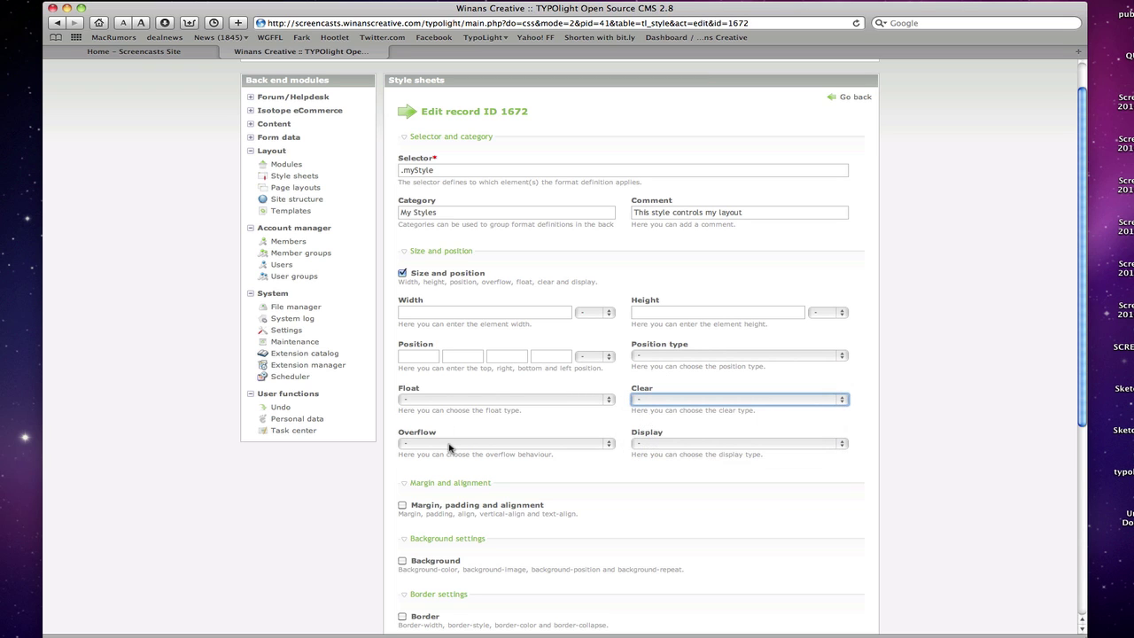
{"action": "scroll", "coordinate": [448, 447], "scroll_direction": "down", "scroll_amount": 2}
{"action": "left_click", "coordinate": [700, 386]}
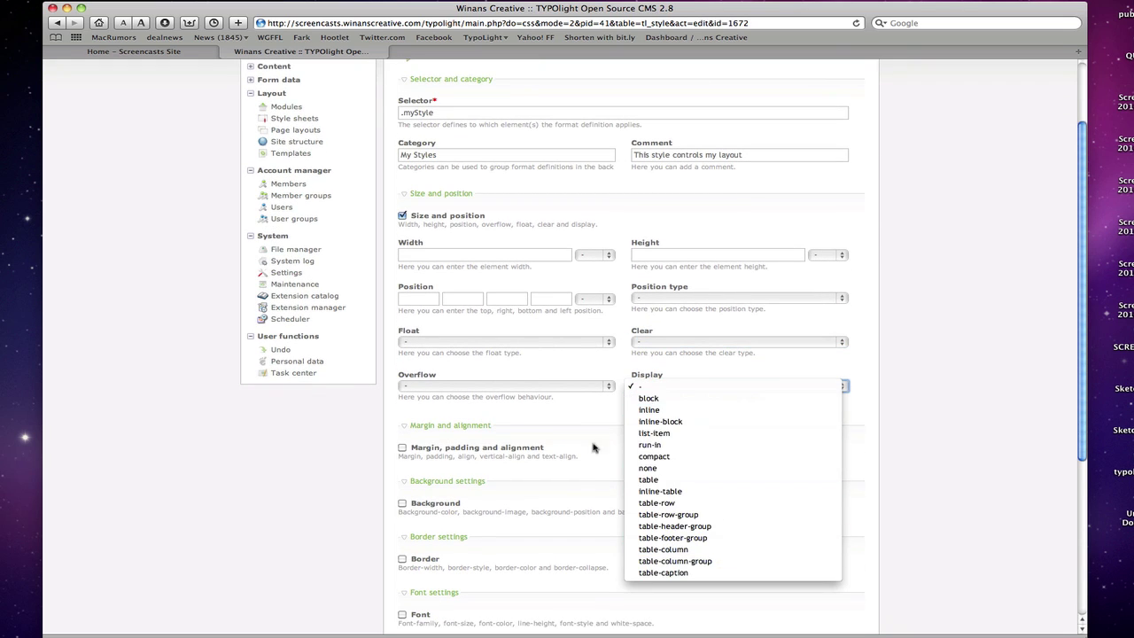
{"action": "left_click", "coordinate": [711, 386]}
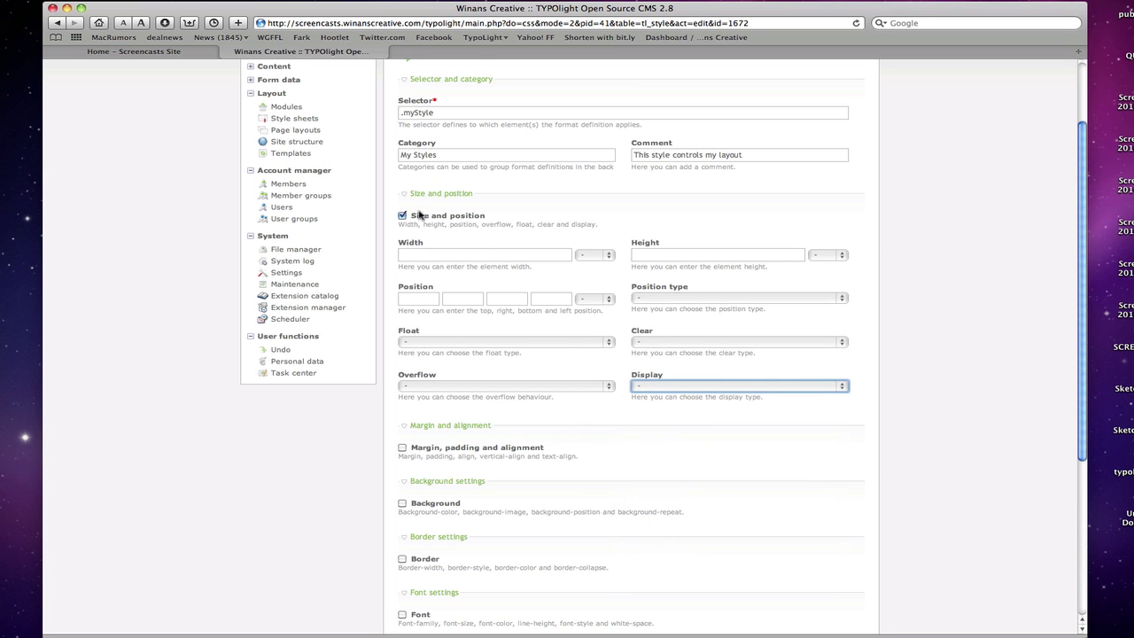
{"action": "scroll", "coordinate": [500, 396], "scroll_direction": "down", "scroll_amount": 1}
{"action": "scroll", "coordinate": [502, 390], "scroll_direction": "down", "scroll_amount": 3}
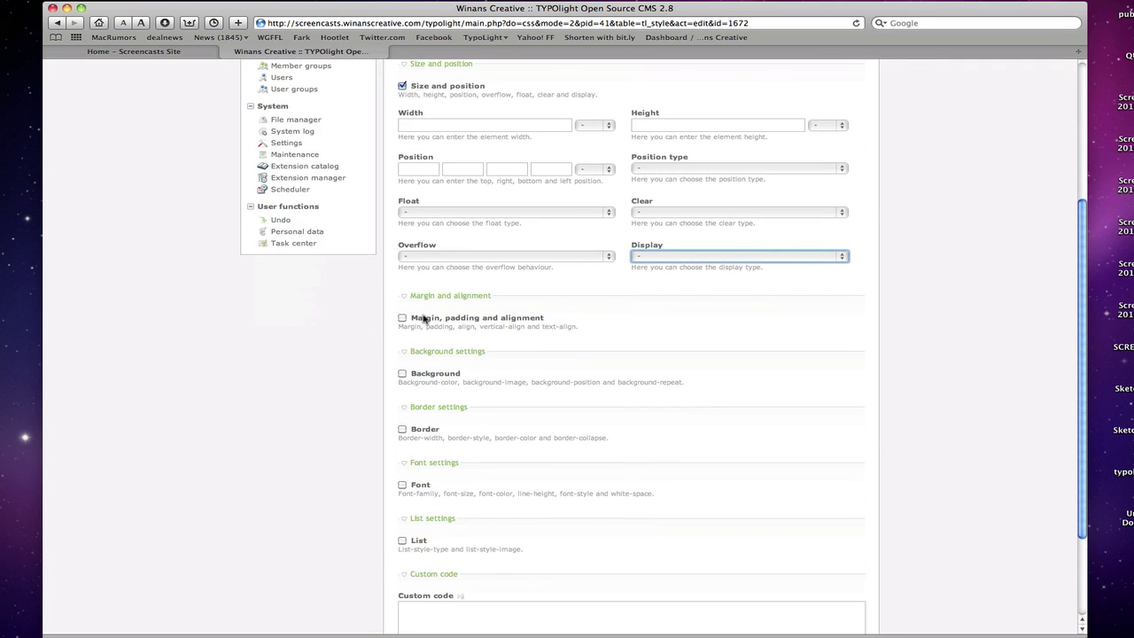
{"action": "left_click", "coordinate": [423, 320]}
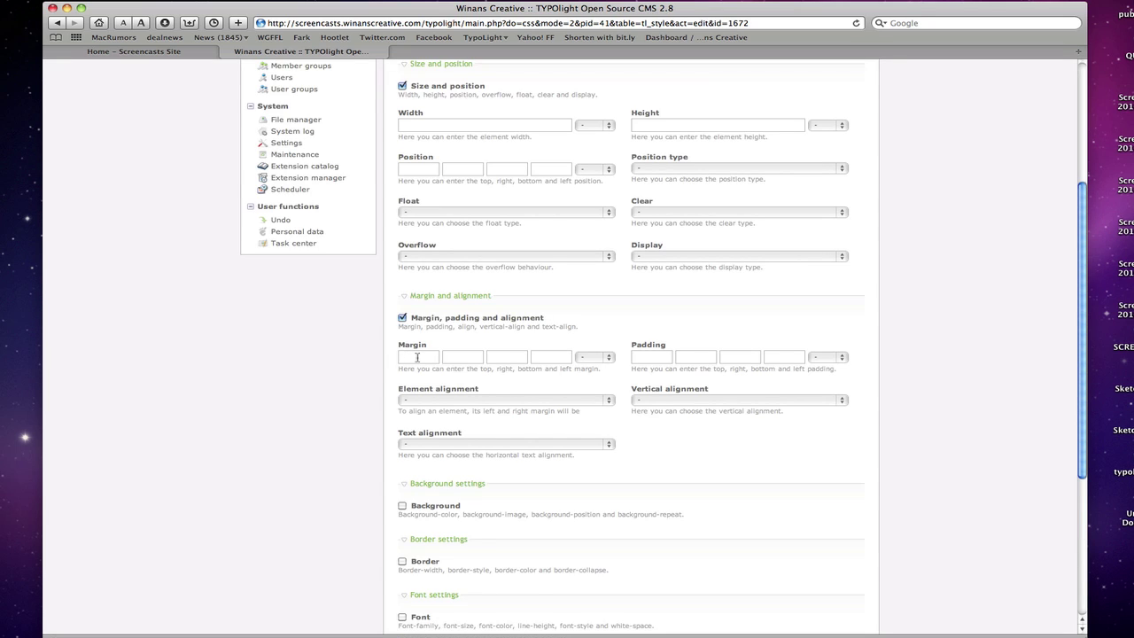
{"action": "left_click", "coordinate": [417, 357]}
{"action": "key", "text": "Tab"}
{"action": "key", "text": "Tab"}
{"action": "key", "text": "Tab"}
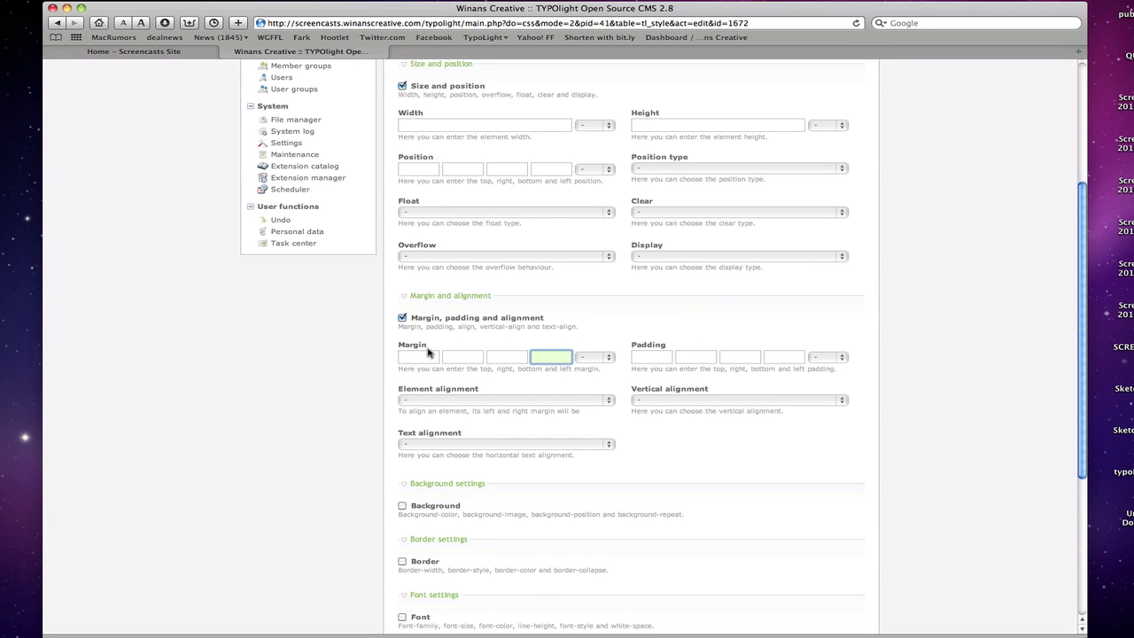
{"action": "left_click", "coordinate": [587, 356]}
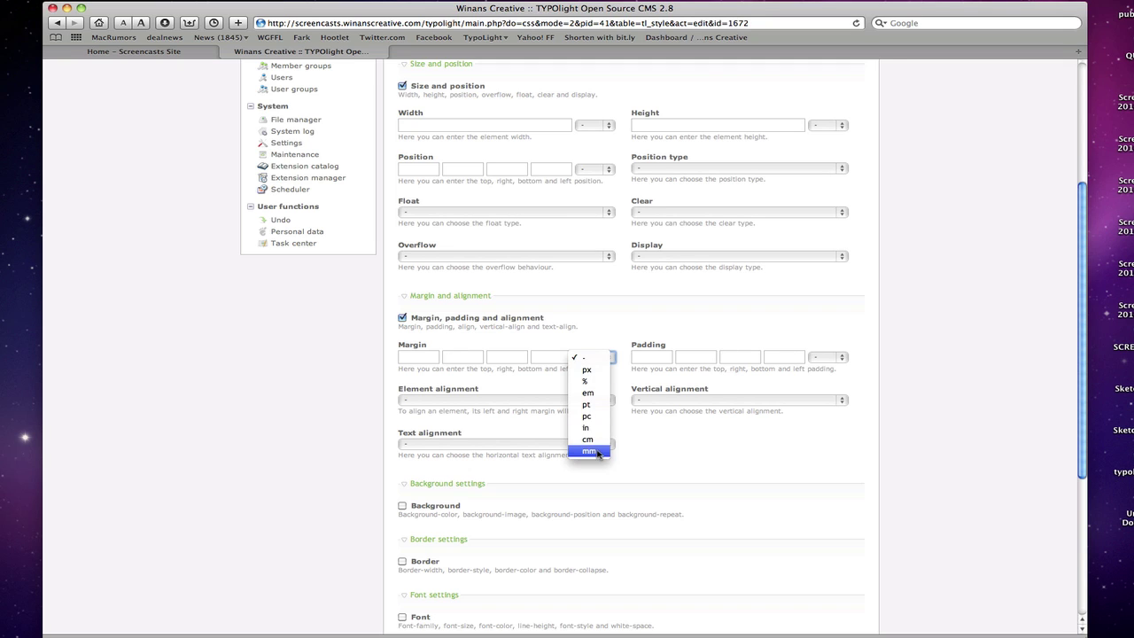
{"action": "left_click", "coordinate": [493, 436]}
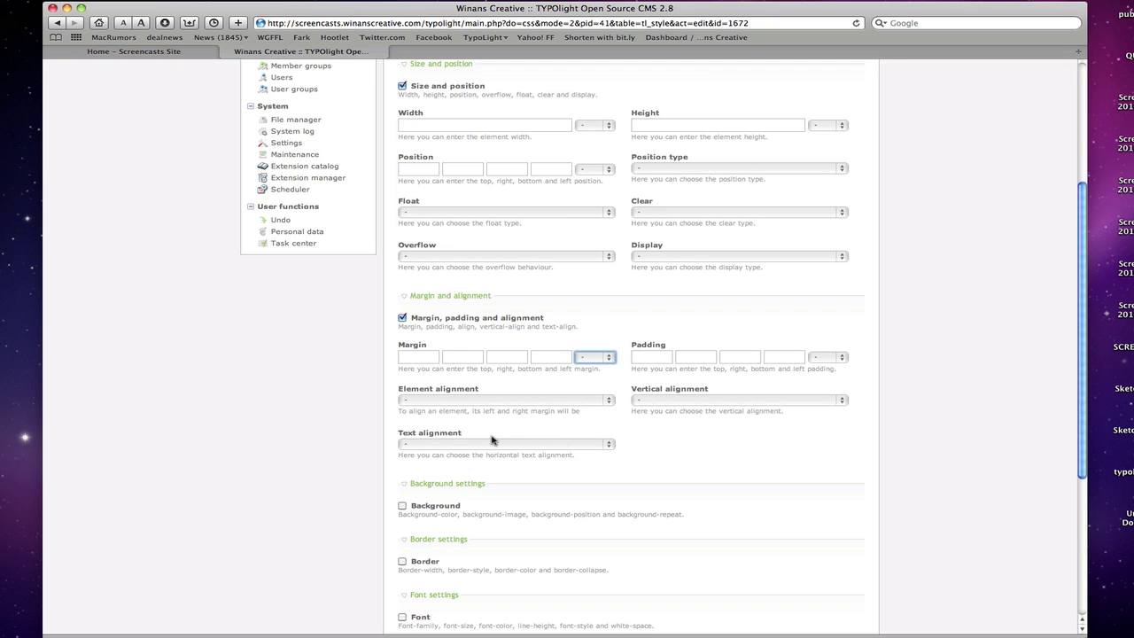
{"action": "left_click", "coordinate": [445, 400]}
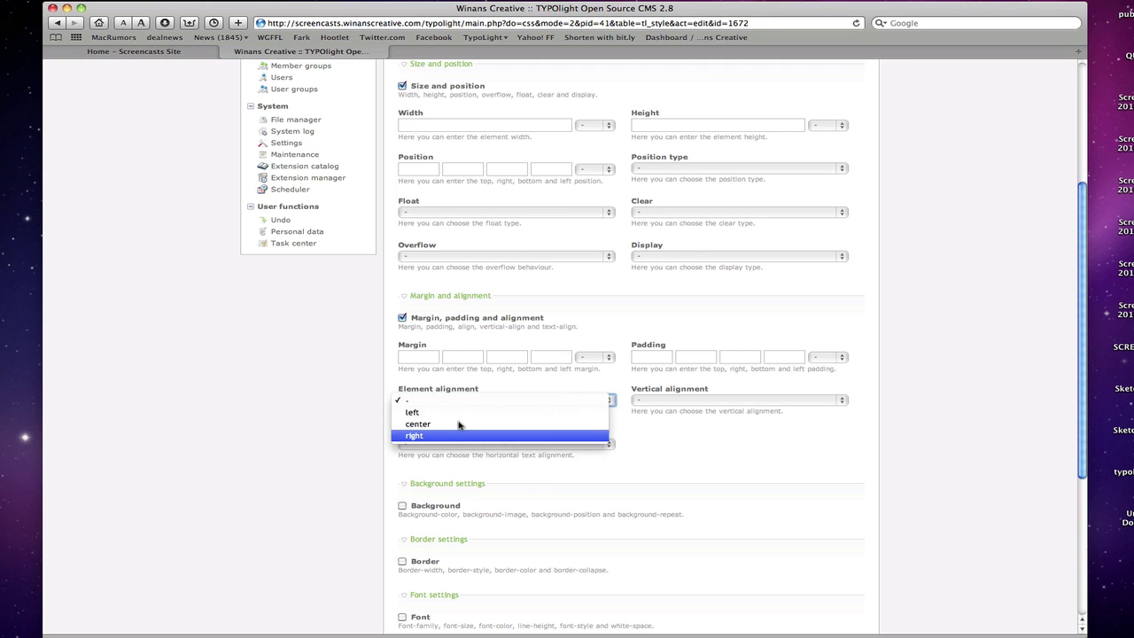
{"action": "left_click", "coordinate": [501, 396]}
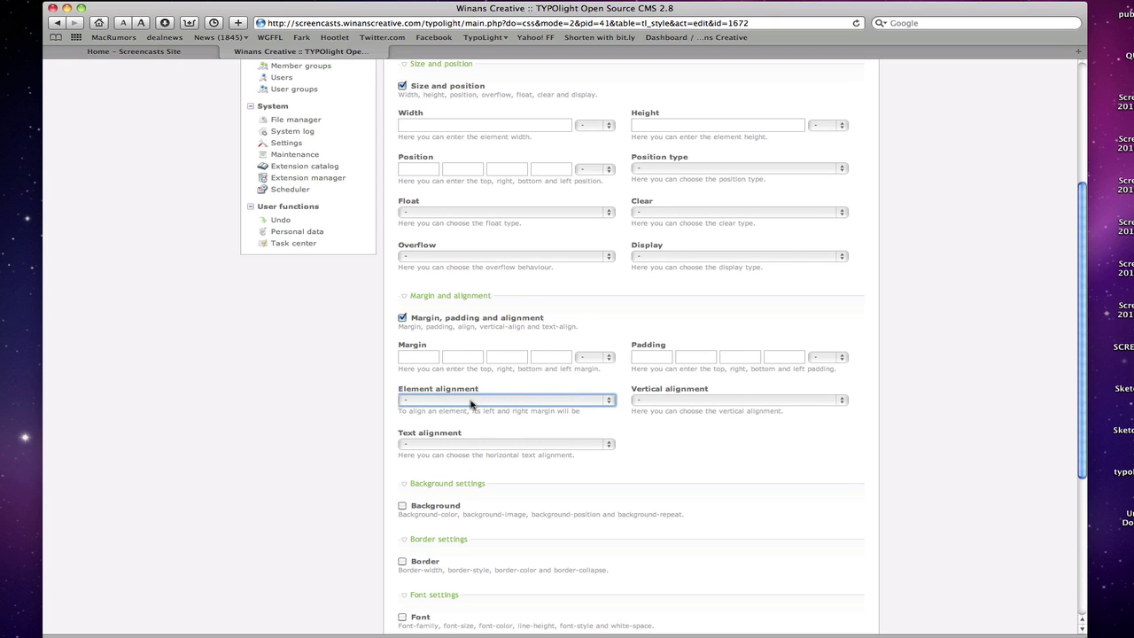
{"action": "left_click", "coordinate": [534, 400]}
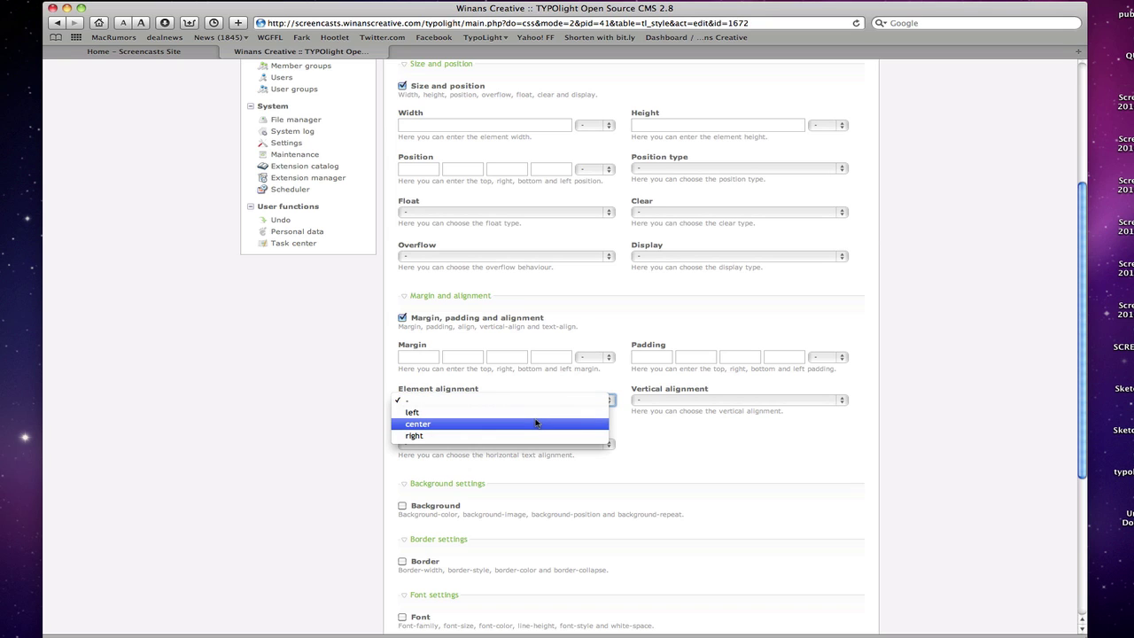
{"action": "left_click", "coordinate": [536, 423]}
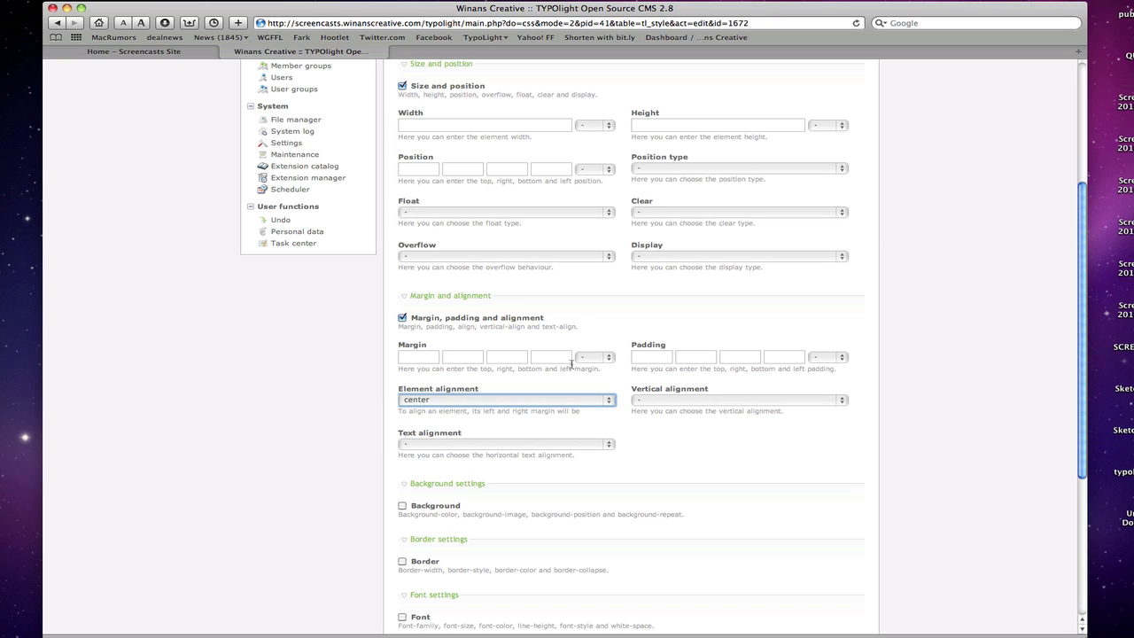
{"action": "left_click", "coordinate": [559, 402]}
{"action": "left_click", "coordinate": [563, 376]}
{"action": "left_click", "coordinate": [704, 403]}
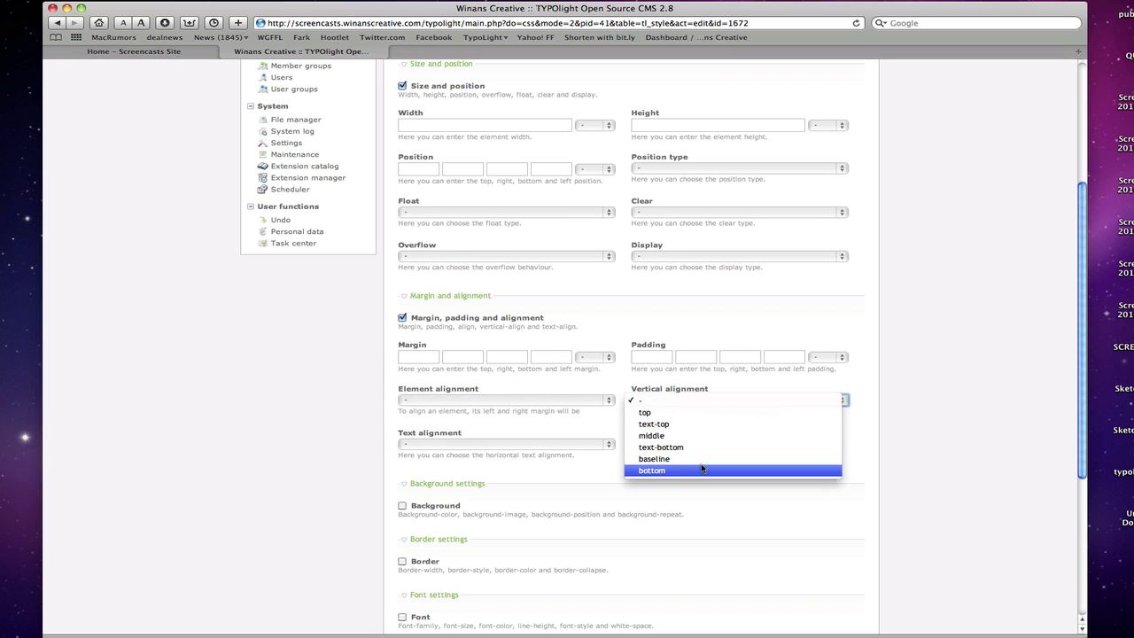
{"action": "left_click", "coordinate": [497, 429]}
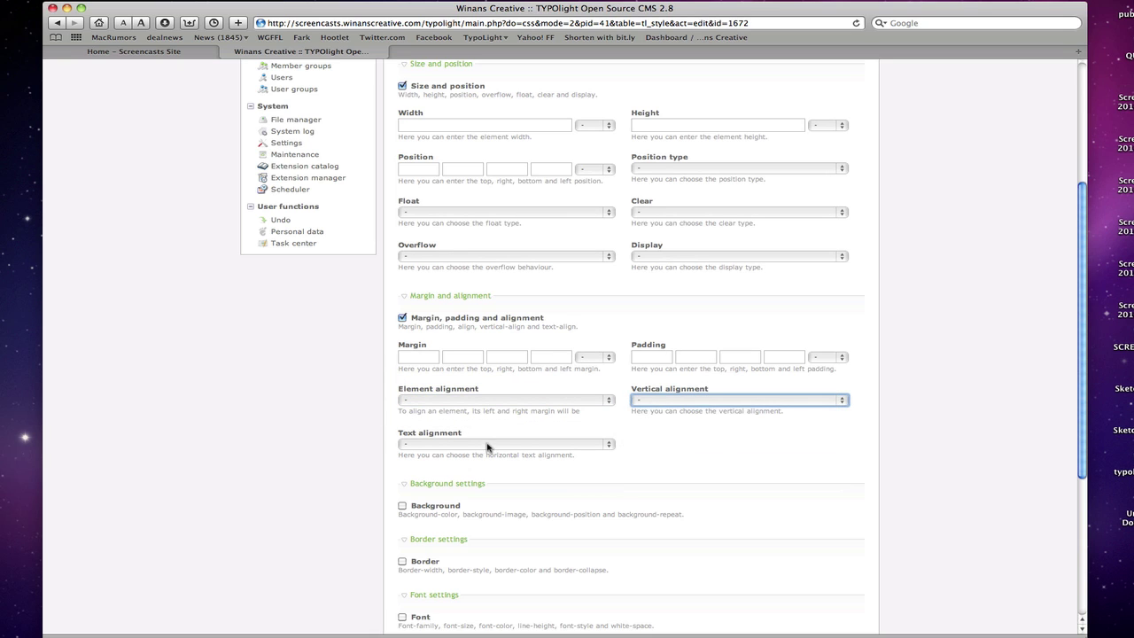
{"action": "left_click", "coordinate": [492, 445]}
{"action": "left_click", "coordinate": [716, 503]}
{"action": "scroll", "coordinate": [532, 461], "scroll_direction": "down", "scroll_amount": 5}
Enable Background settings and set the background colour to cc3333
{"action": "left_click", "coordinate": [432, 312]}
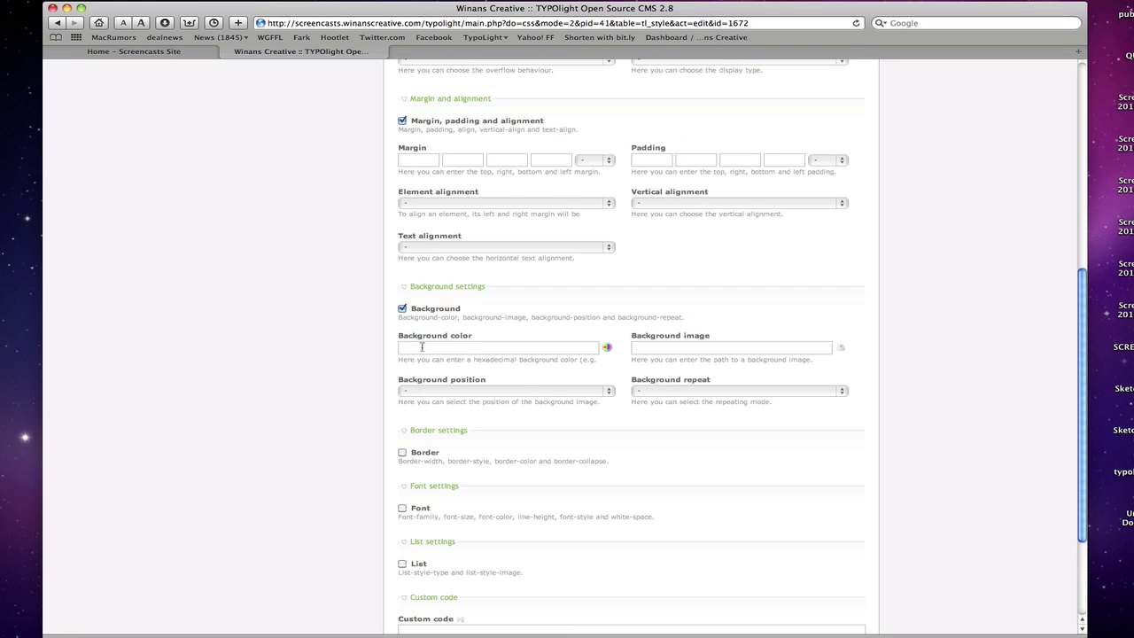
{"action": "left_click", "coordinate": [411, 347]}
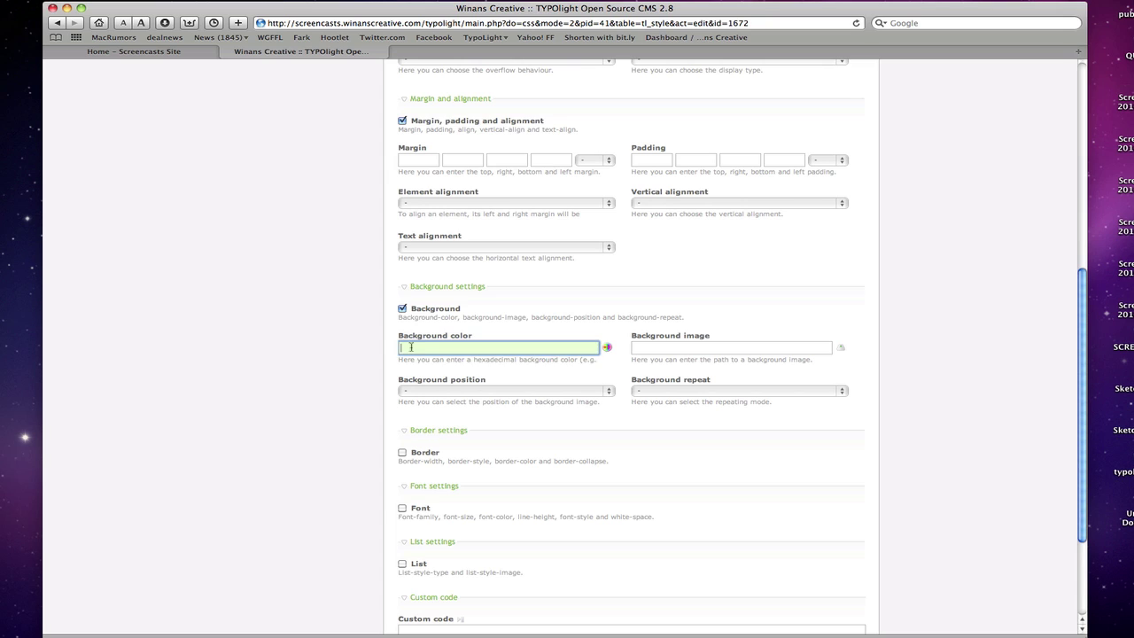
{"action": "left_click", "coordinate": [608, 348]}
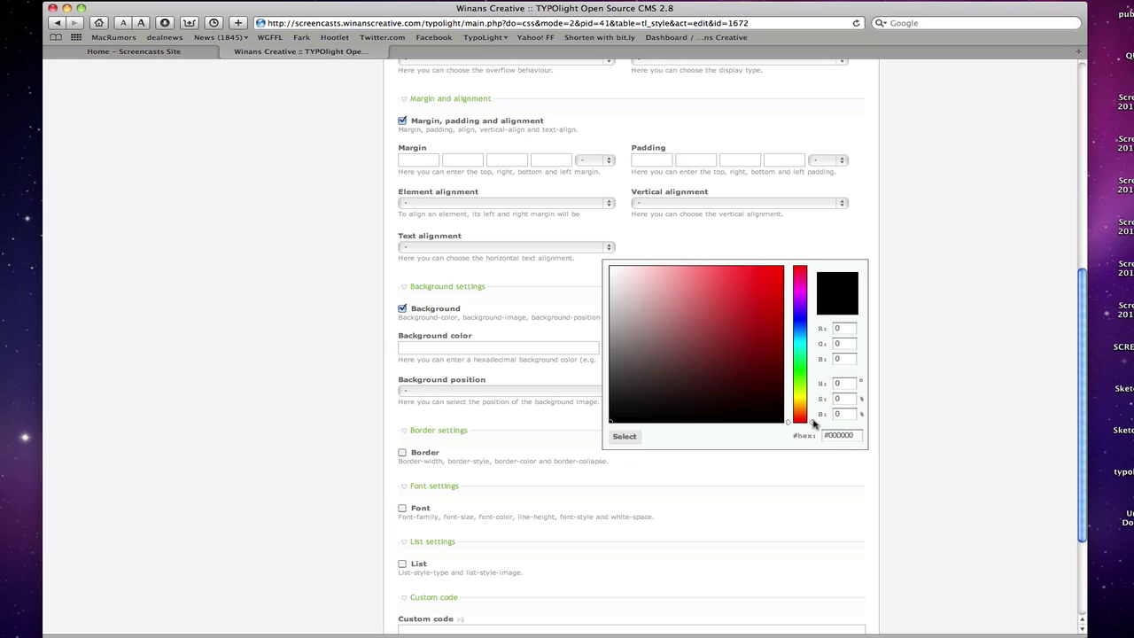
{"action": "left_click_drag", "start_coordinate": [712, 393], "coordinate": [740, 296]}
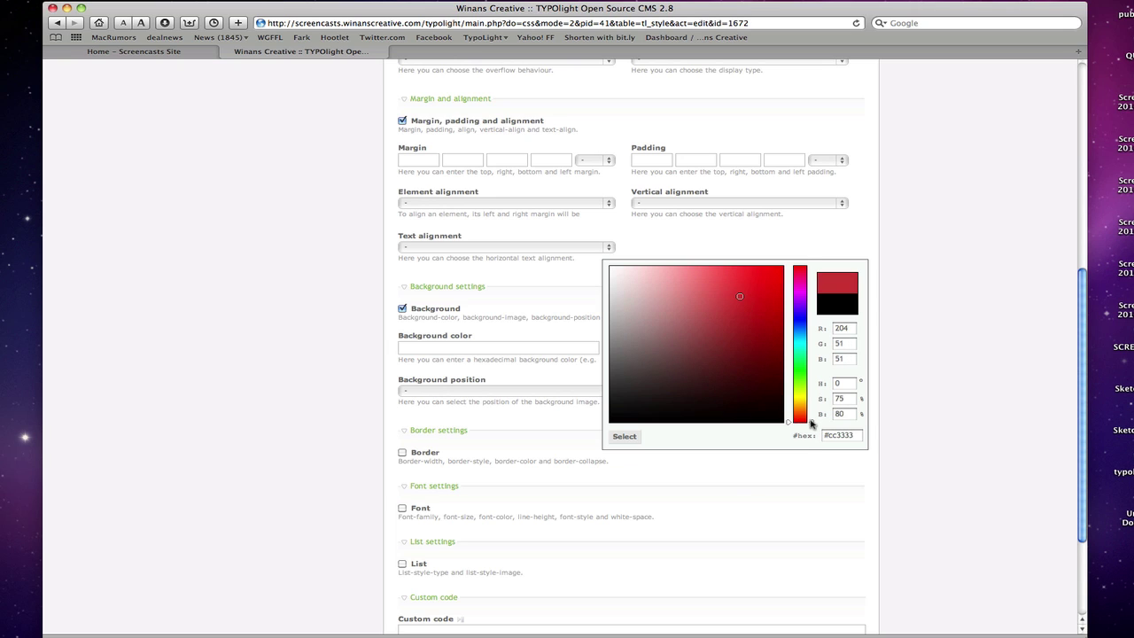
{"action": "left_click_drag", "start_coordinate": [810, 425], "coordinate": [810, 266]}
{"action": "left_click", "coordinate": [624, 437]}
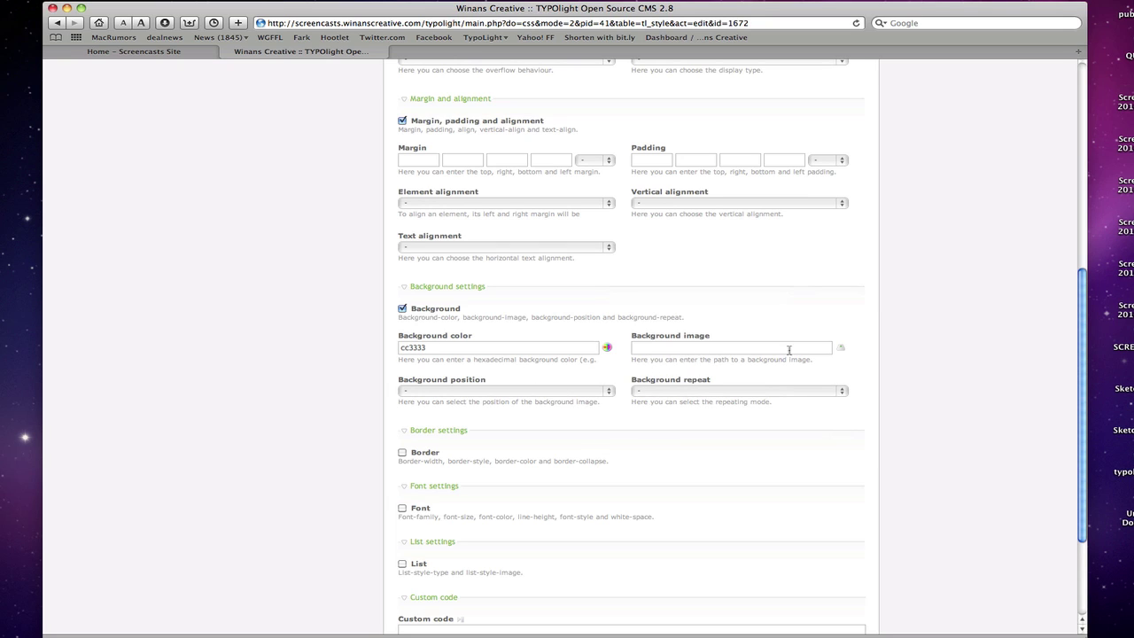
Leave the background image empty and set background position to 'center center'
{"action": "left_click", "coordinate": [843, 351]}
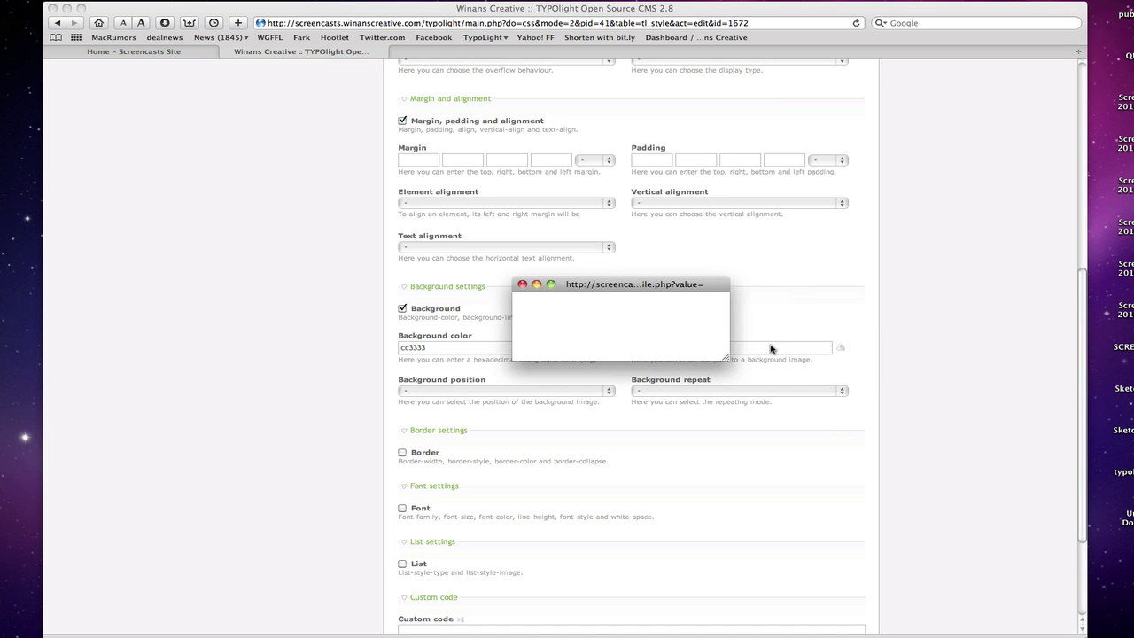
{"action": "left_click", "coordinate": [618, 335]}
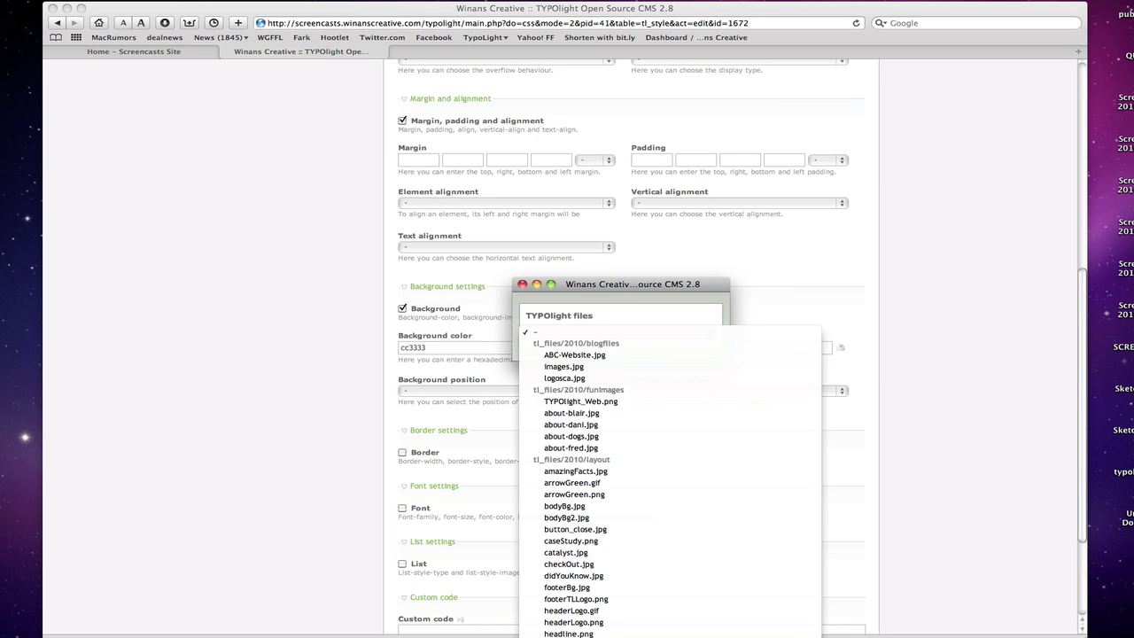
{"action": "scroll", "coordinate": [550, 379], "scroll_direction": "down", "scroll_amount": 4}
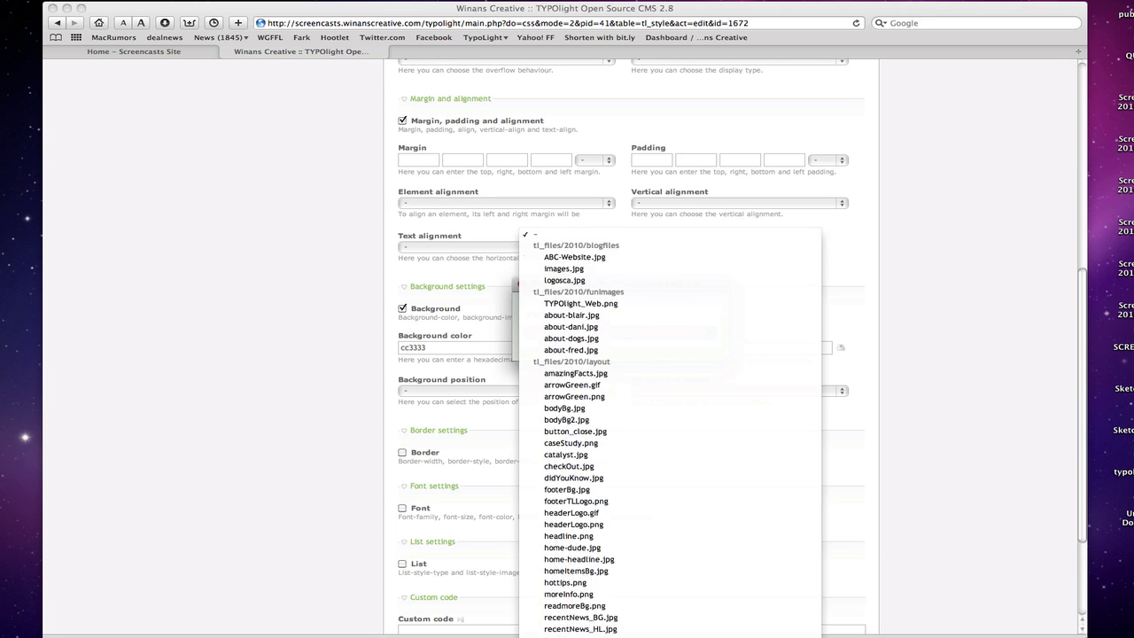
{"action": "left_click", "coordinate": [573, 184]}
{"action": "left_click", "coordinate": [522, 284]}
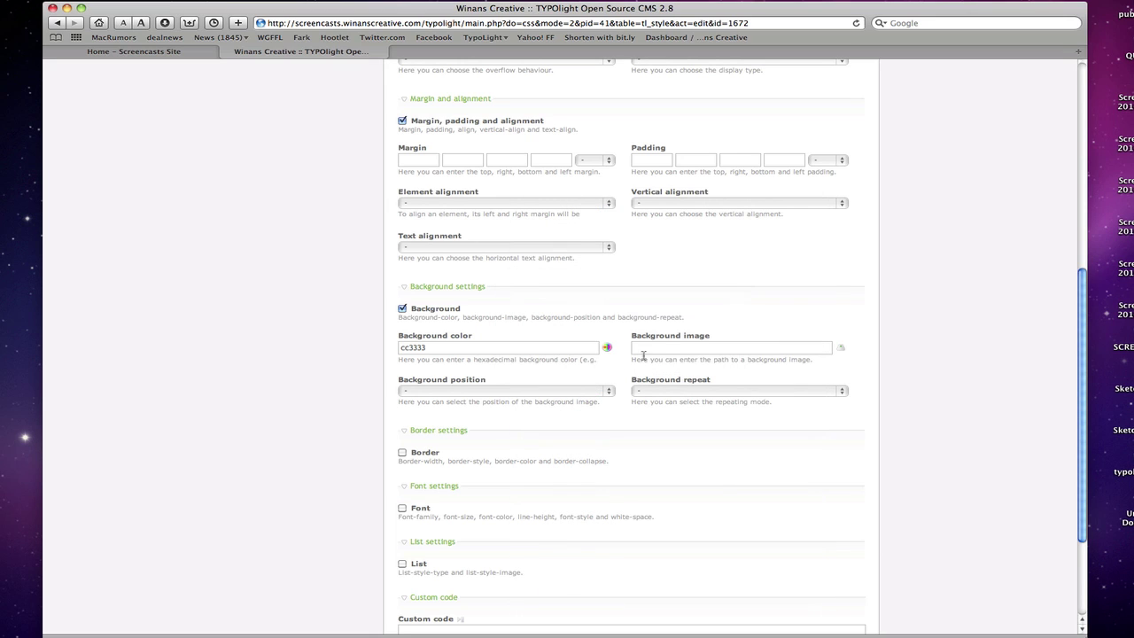
{"action": "left_click", "coordinate": [476, 391]}
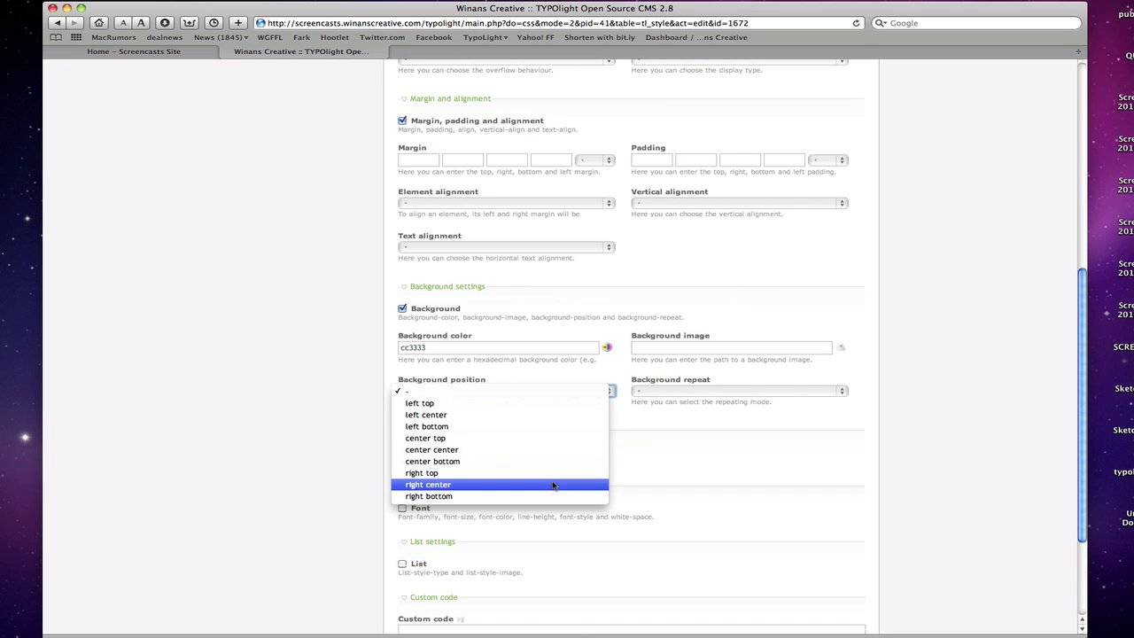
{"action": "left_click", "coordinate": [568, 450]}
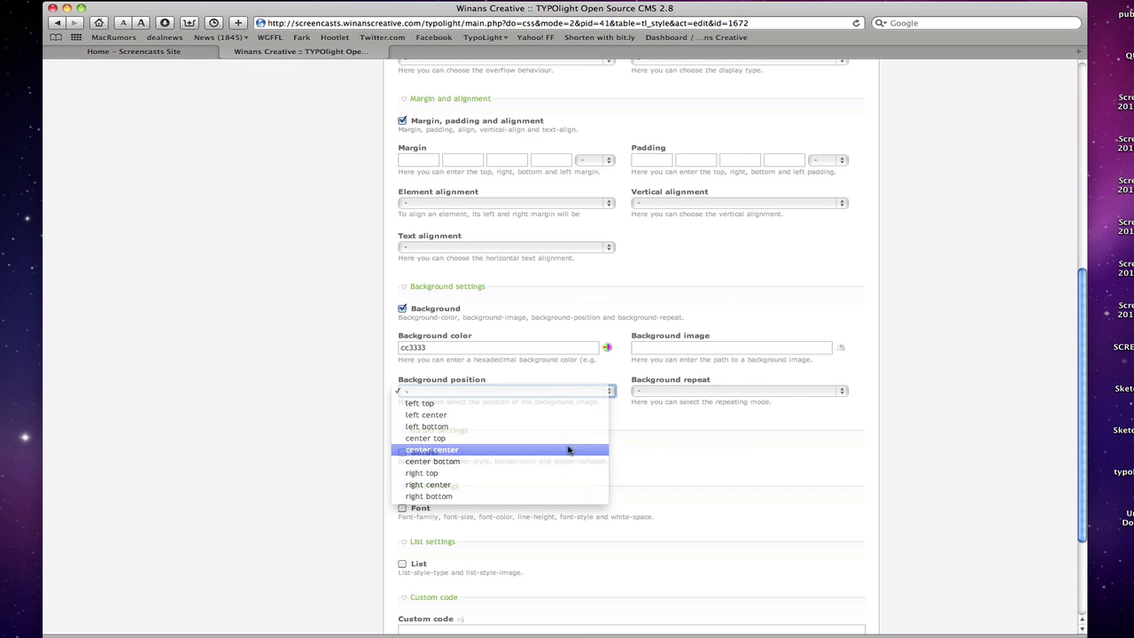
{"action": "left_click", "coordinate": [655, 393]}
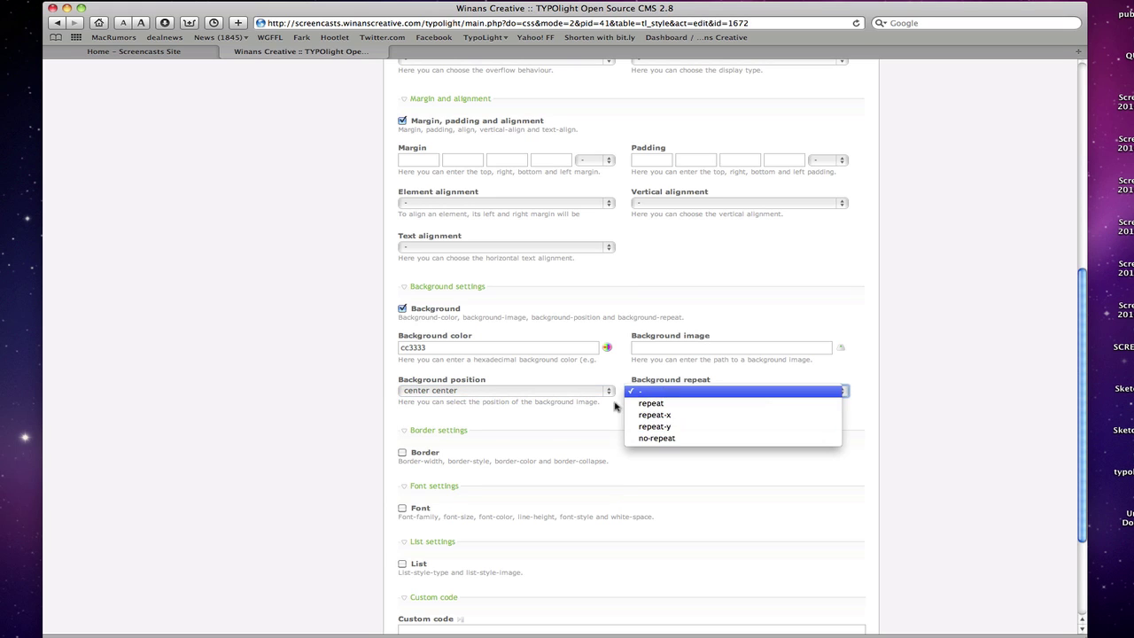
Leave background repeat unset and enable Border settings, keeping widths, style, colour and handling empty
{"action": "left_click", "coordinate": [641, 391]}
{"action": "scroll", "coordinate": [462, 441], "scroll_direction": "down", "scroll_amount": 3}
{"action": "left_click", "coordinate": [403, 367]}
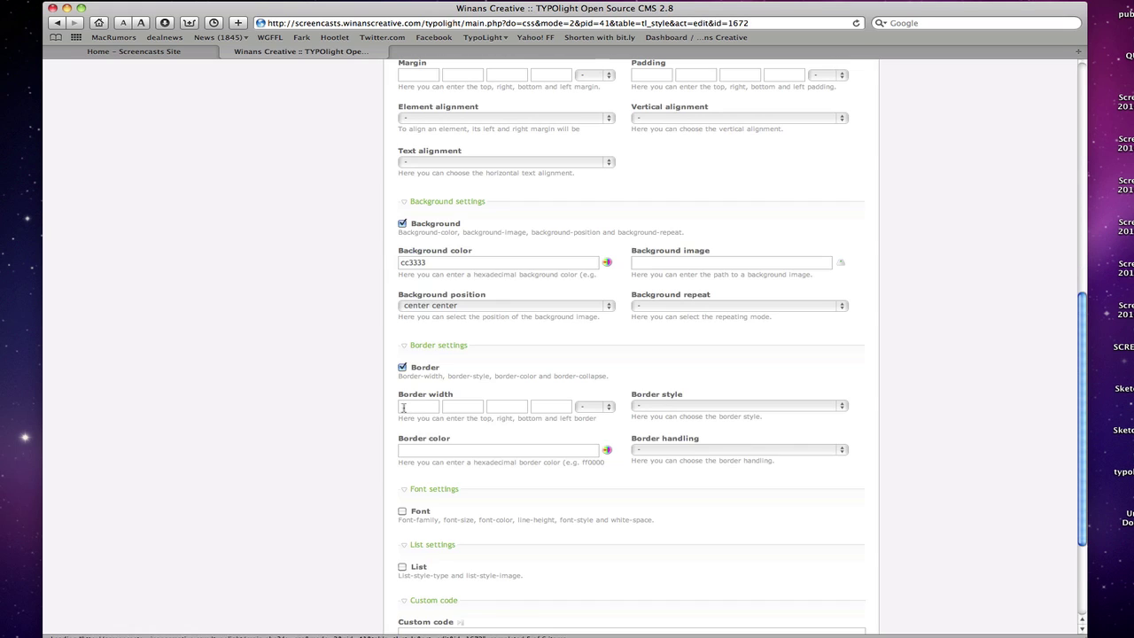
{"action": "left_click", "coordinate": [413, 410]}
{"action": "left_click", "coordinate": [452, 408]}
{"action": "left_click", "coordinate": [496, 408]}
{"action": "left_click", "coordinate": [552, 409]}
{"action": "left_click", "coordinate": [708, 408]}
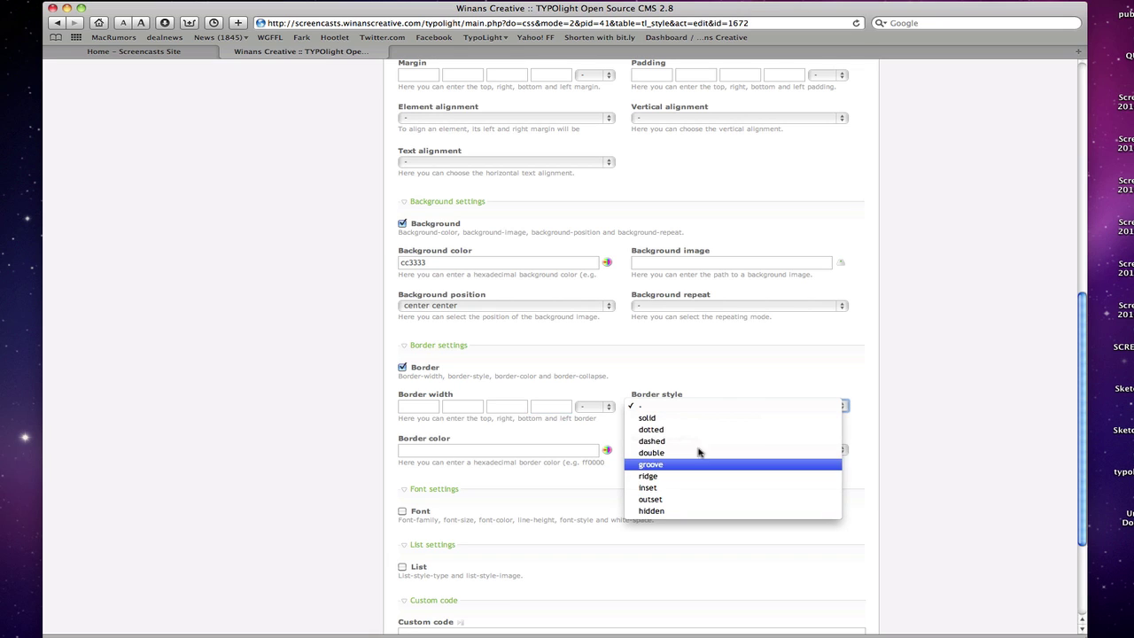
{"action": "left_click", "coordinate": [509, 452]}
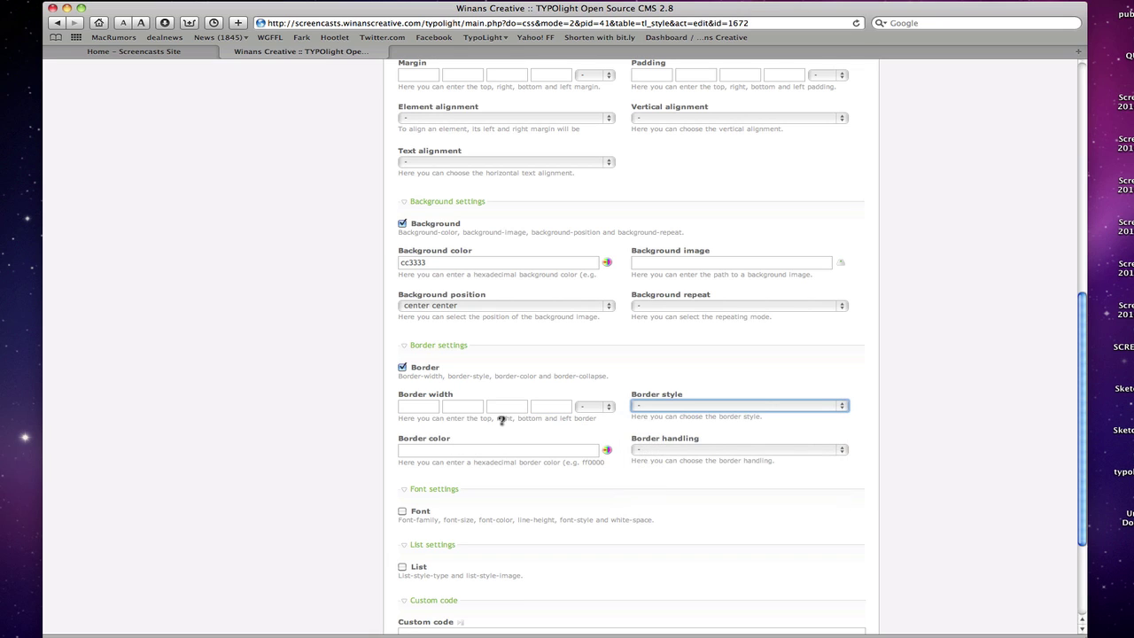
{"action": "left_click", "coordinate": [608, 450]}
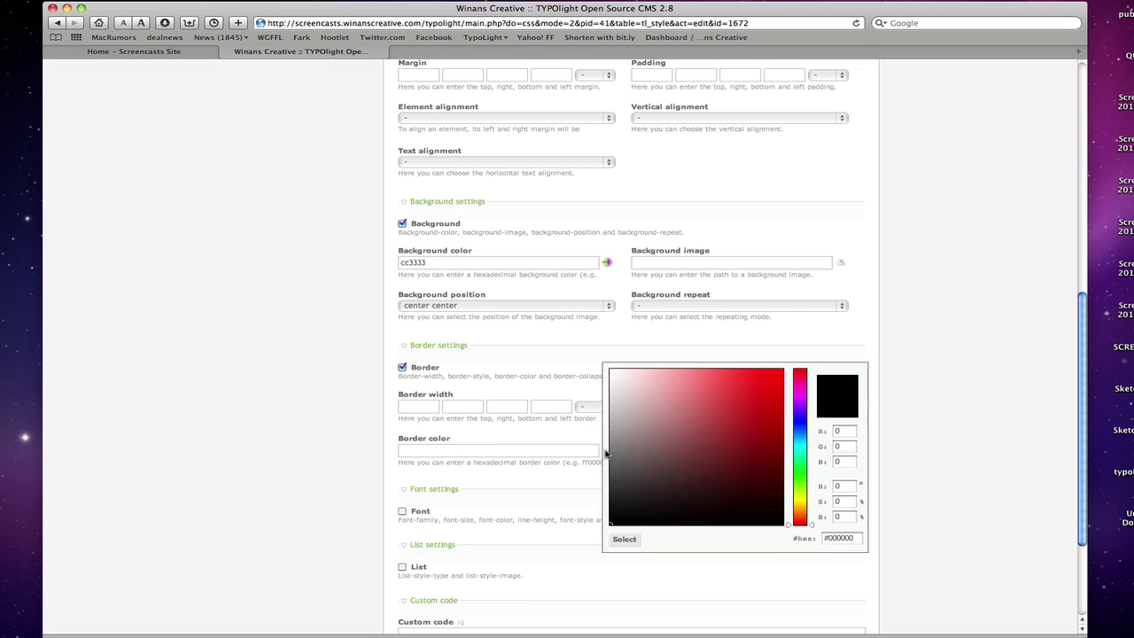
{"action": "left_click", "coordinate": [523, 431]}
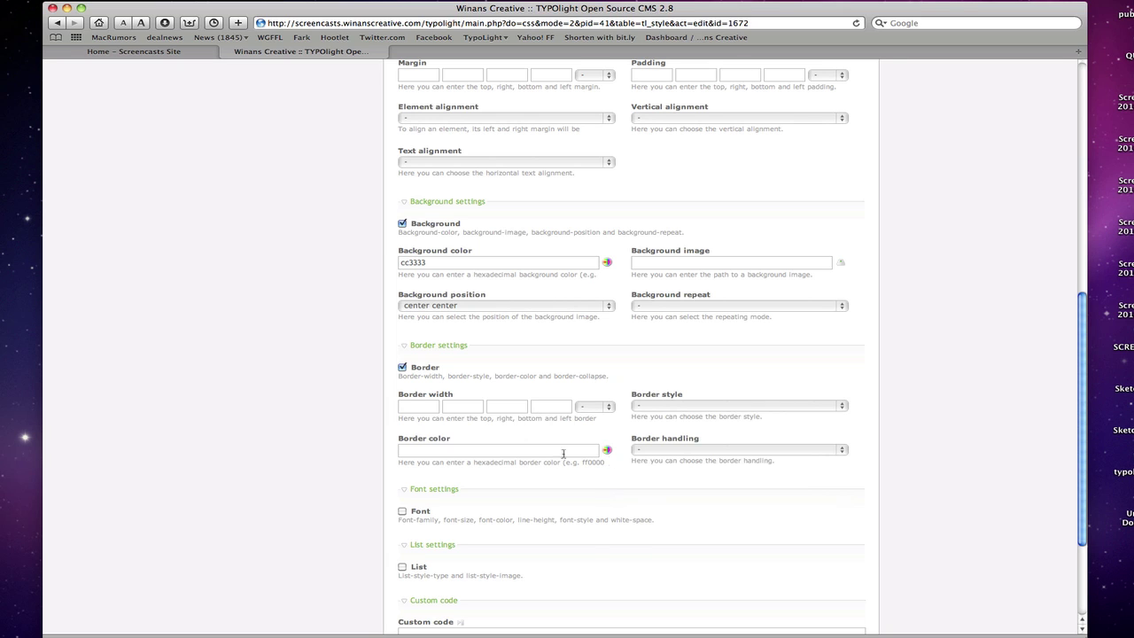
{"action": "scroll", "coordinate": [664, 452], "scroll_direction": "down", "scroll_amount": 2}
{"action": "left_click", "coordinate": [679, 410]}
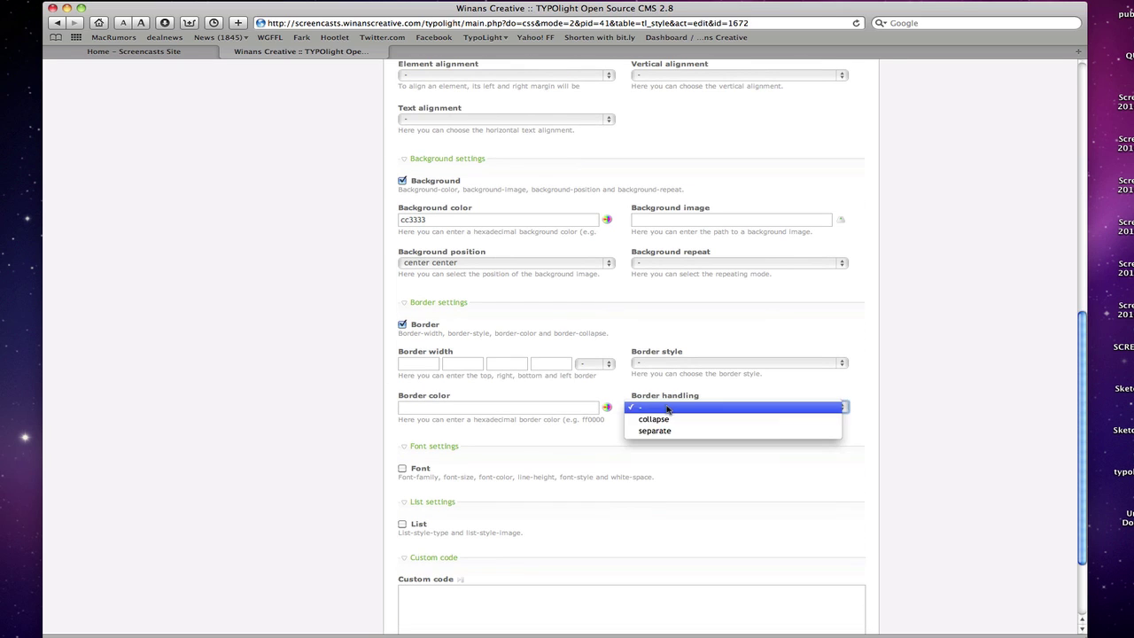
{"action": "left_click", "coordinate": [658, 411]}
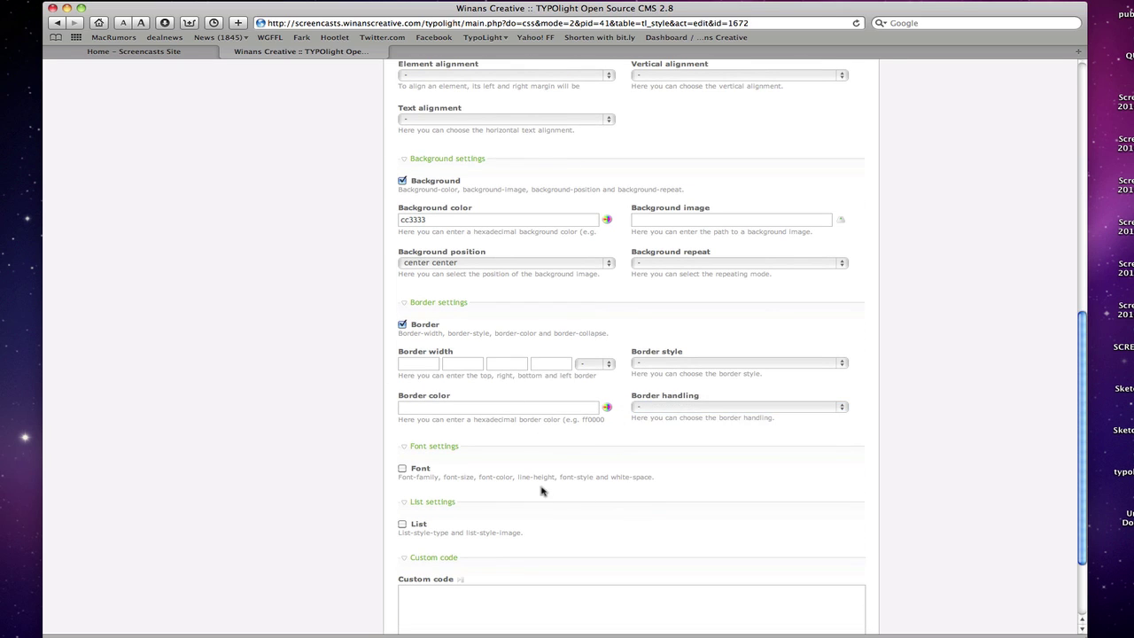
Enable Font settings, leaving font size, size unit and font colour blank
{"action": "scroll", "coordinate": [479, 460], "scroll_direction": "down", "scroll_amount": 3}
{"action": "left_click", "coordinate": [403, 359]}
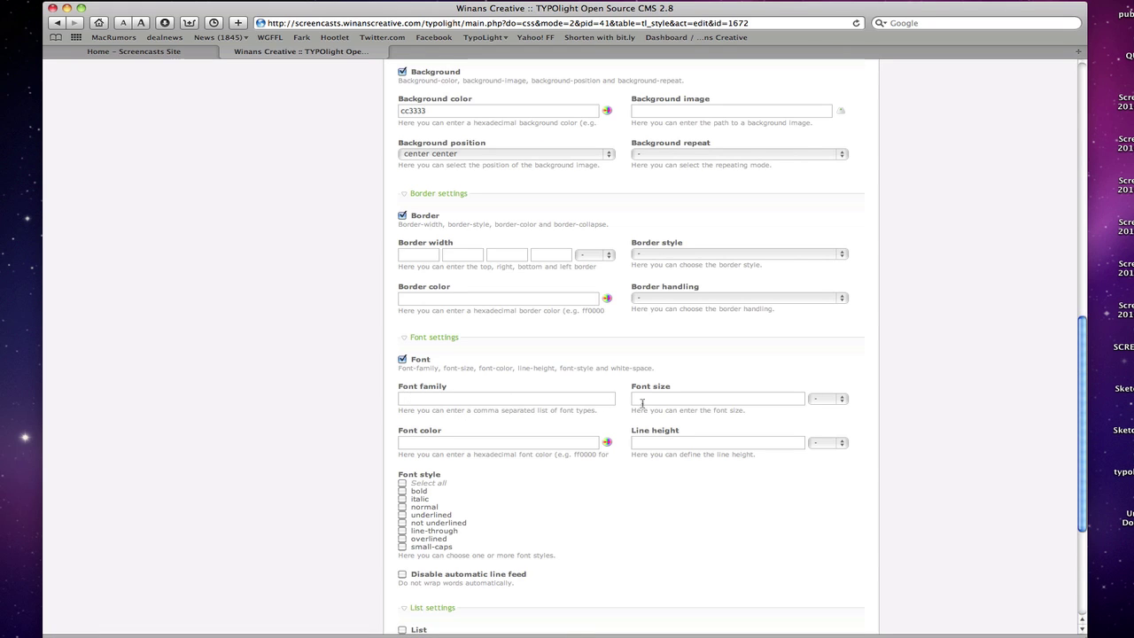
{"action": "left_click", "coordinate": [653, 404]}
{"action": "left_click", "coordinate": [836, 403]}
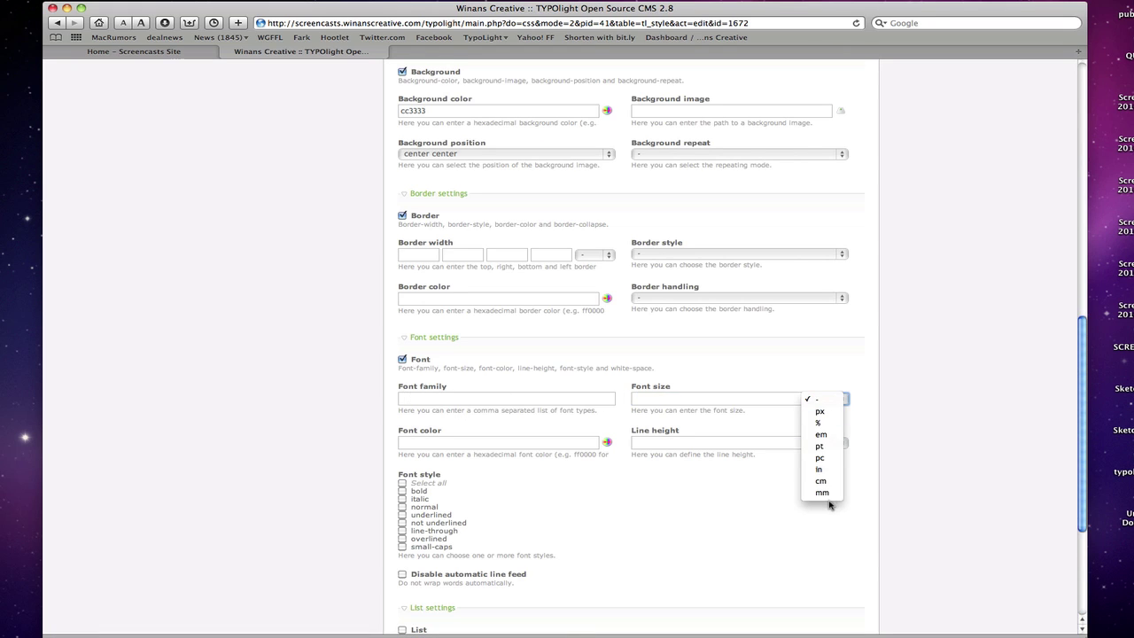
{"action": "left_click", "coordinate": [495, 431]}
{"action": "left_click", "coordinate": [608, 441]}
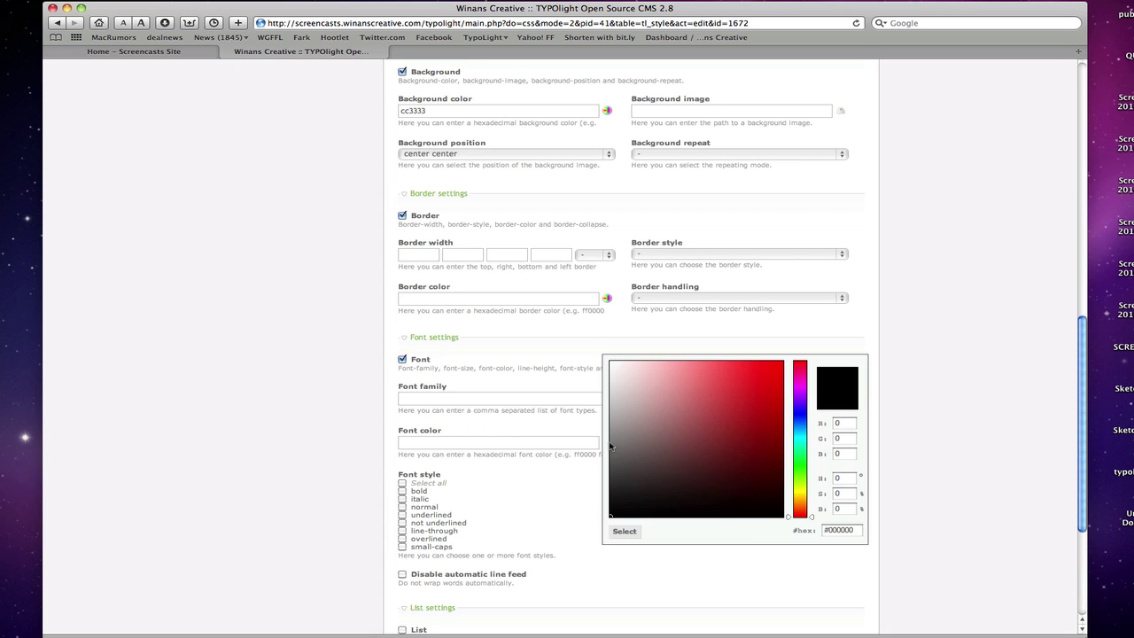
{"action": "left_click", "coordinate": [540, 422]}
{"action": "scroll", "coordinate": [771, 419], "scroll_direction": "down", "scroll_amount": 2}
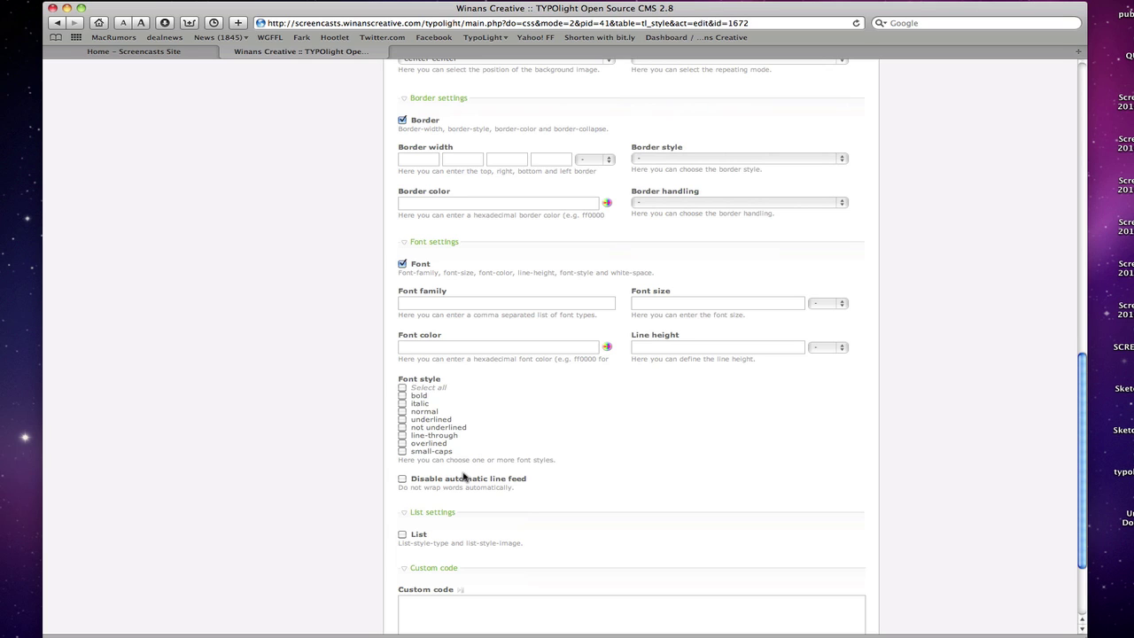
{"action": "scroll", "coordinate": [460, 423], "scroll_direction": "down", "scroll_amount": 2}
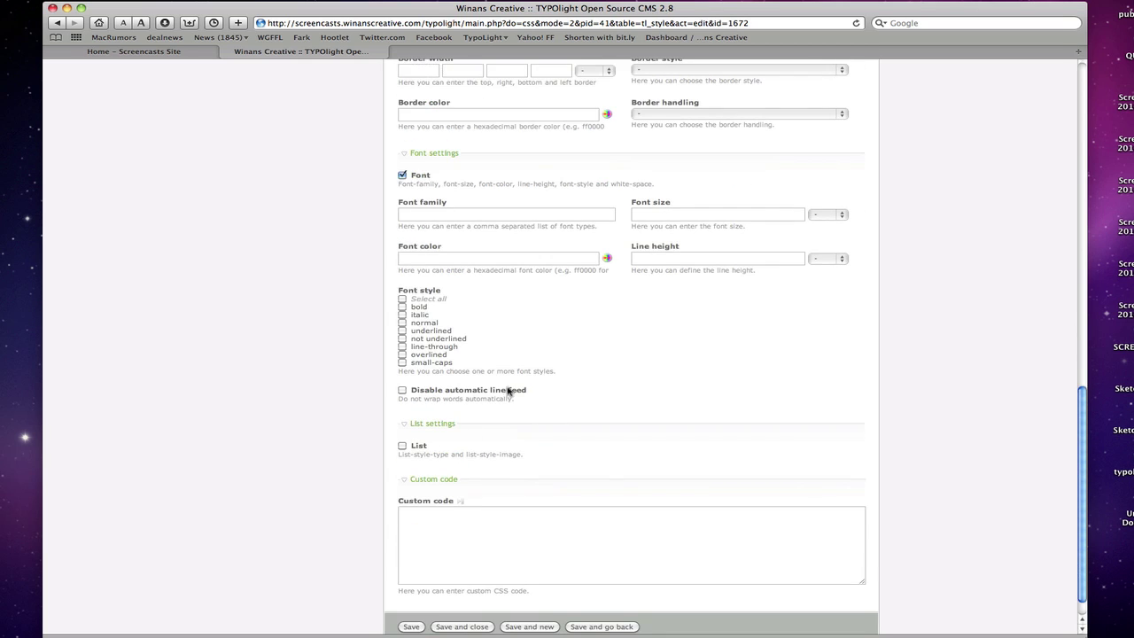
Enable List settings, keeping list symbol '-' and no custom symbol image
{"action": "left_click", "coordinate": [419, 447]}
{"action": "scroll", "coordinate": [529, 481], "scroll_direction": "down", "scroll_amount": 2}
{"action": "left_click", "coordinate": [423, 407]}
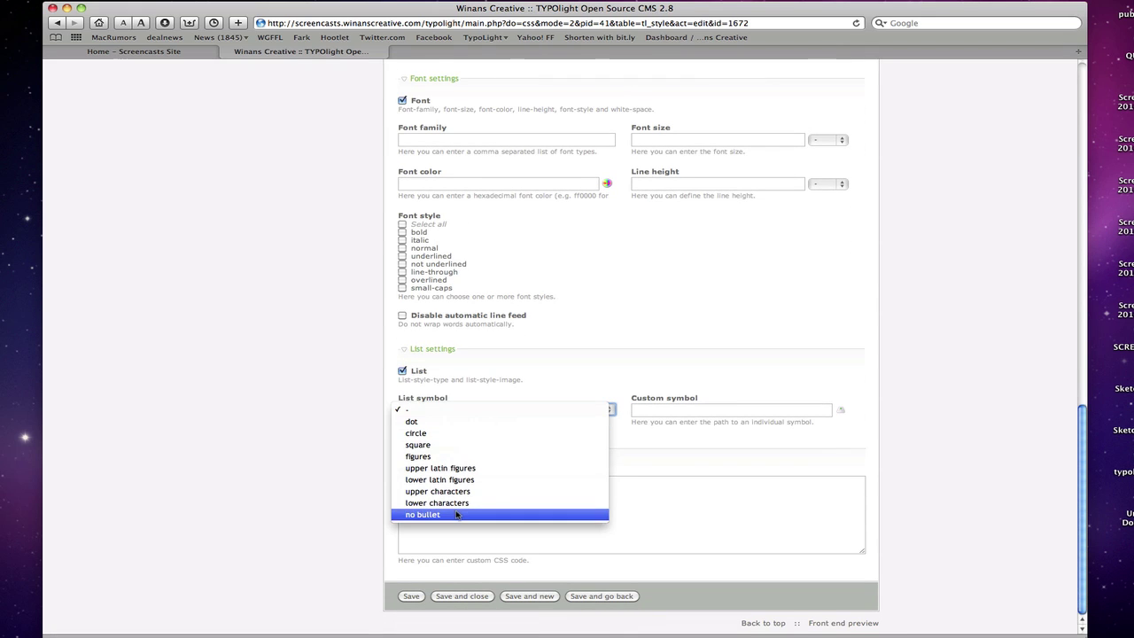
{"action": "left_click", "coordinate": [795, 405]}
{"action": "left_click", "coordinate": [794, 413]}
{"action": "left_click", "coordinate": [844, 411]}
{"action": "left_click", "coordinate": [588, 403]}
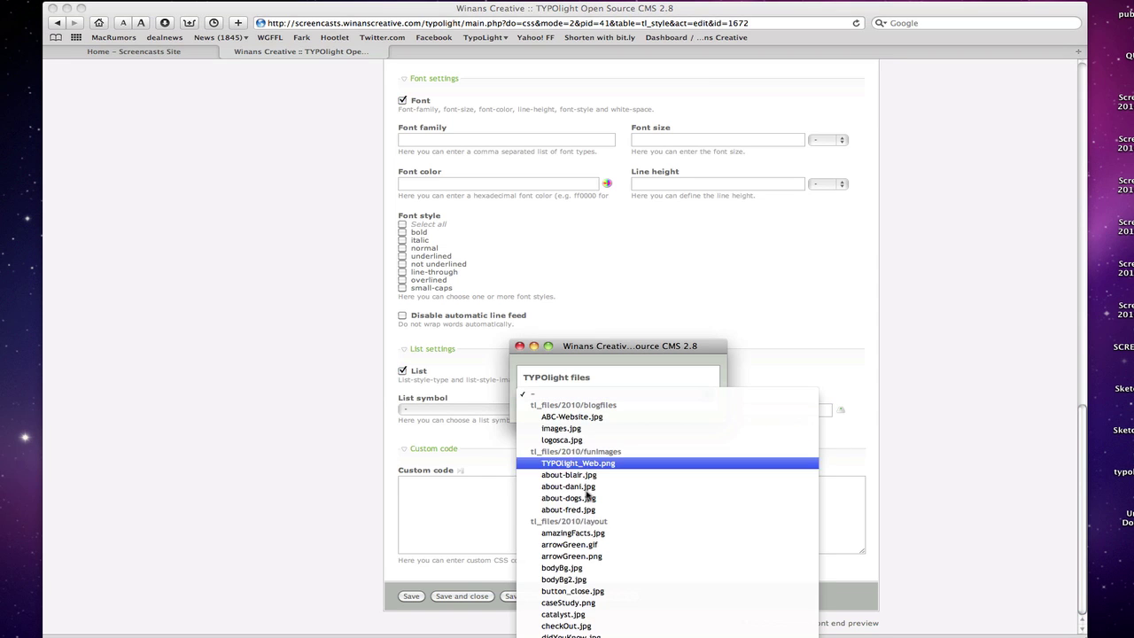
{"action": "left_click", "coordinate": [590, 392]}
{"action": "left_click", "coordinate": [520, 345]}
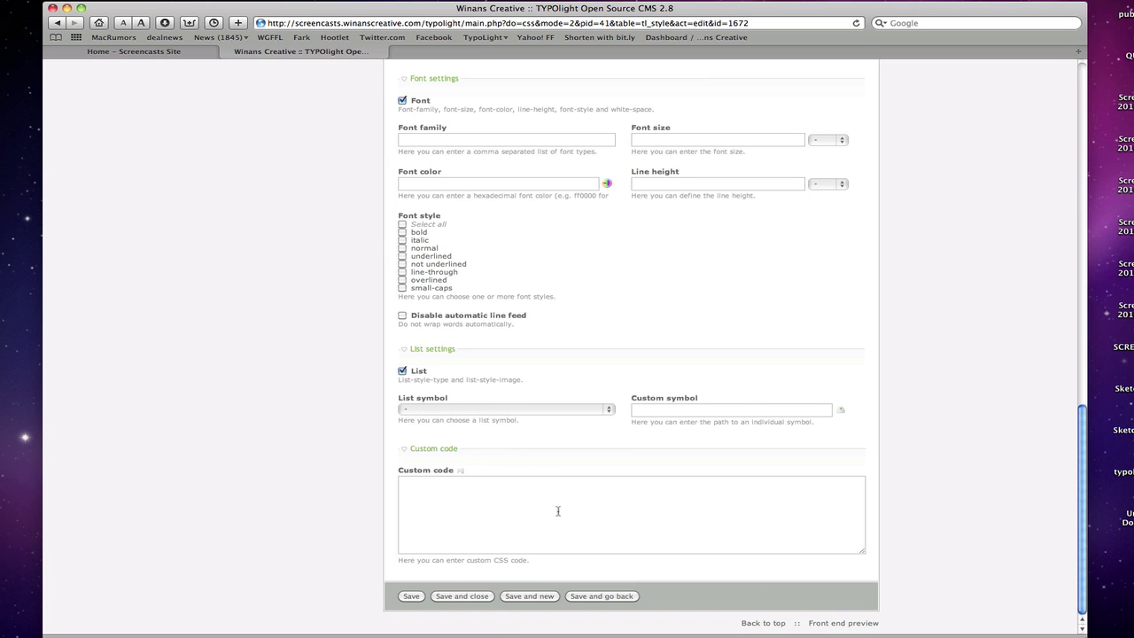
{"action": "left_click", "coordinate": [489, 502]}
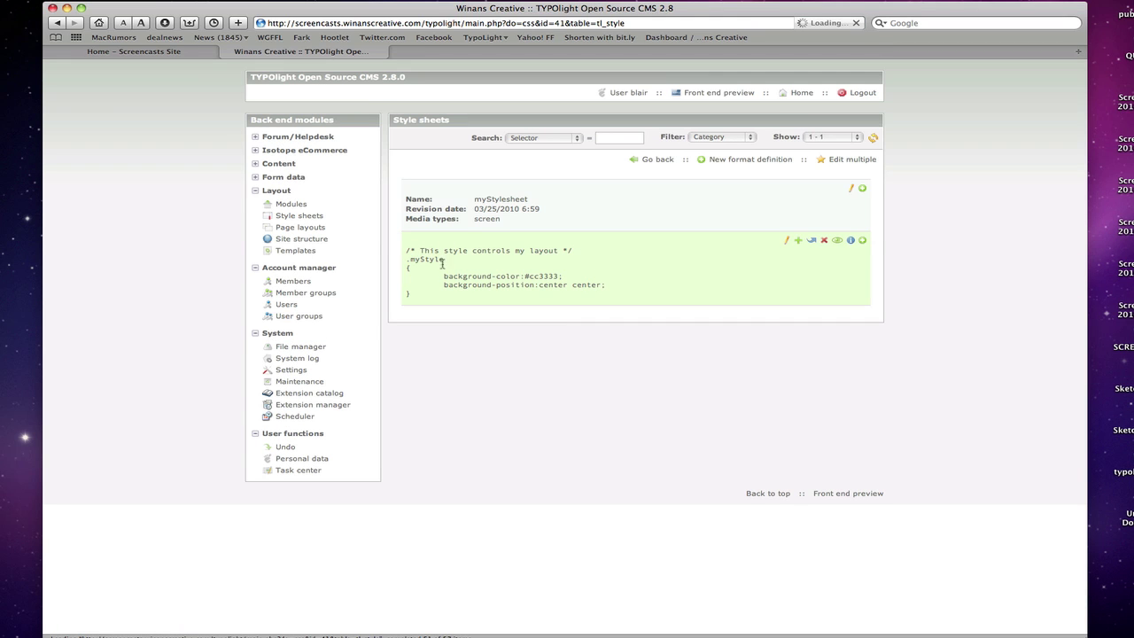
Duplicate the .myStyle definition by copying it and pasting after the original
{"action": "left_click", "coordinate": [798, 240]}
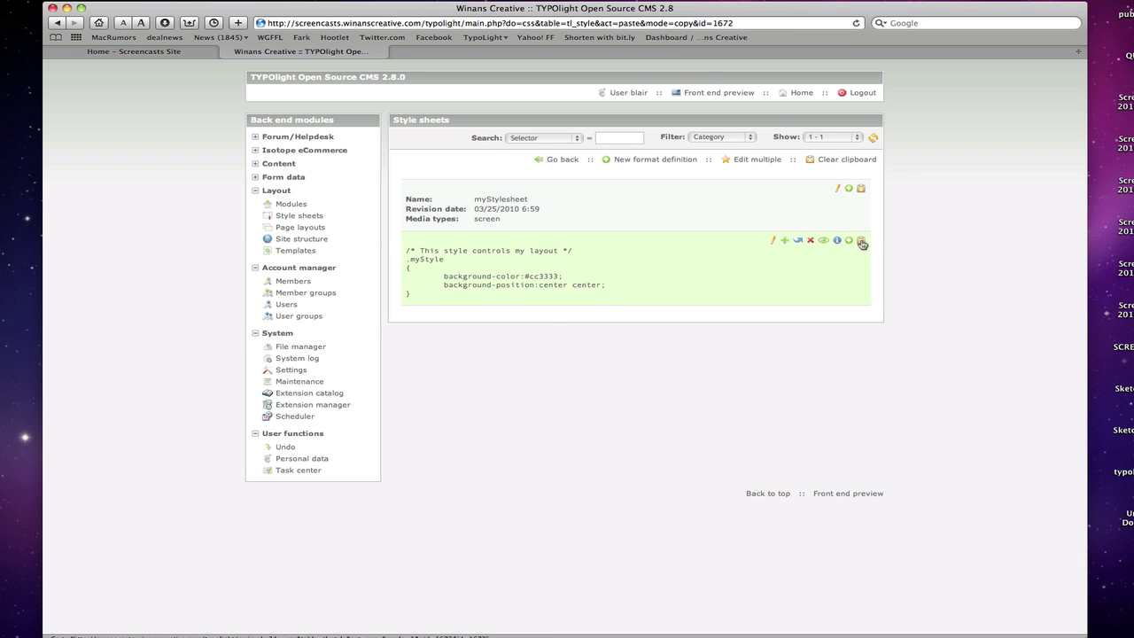
{"action": "left_click", "coordinate": [862, 244]}
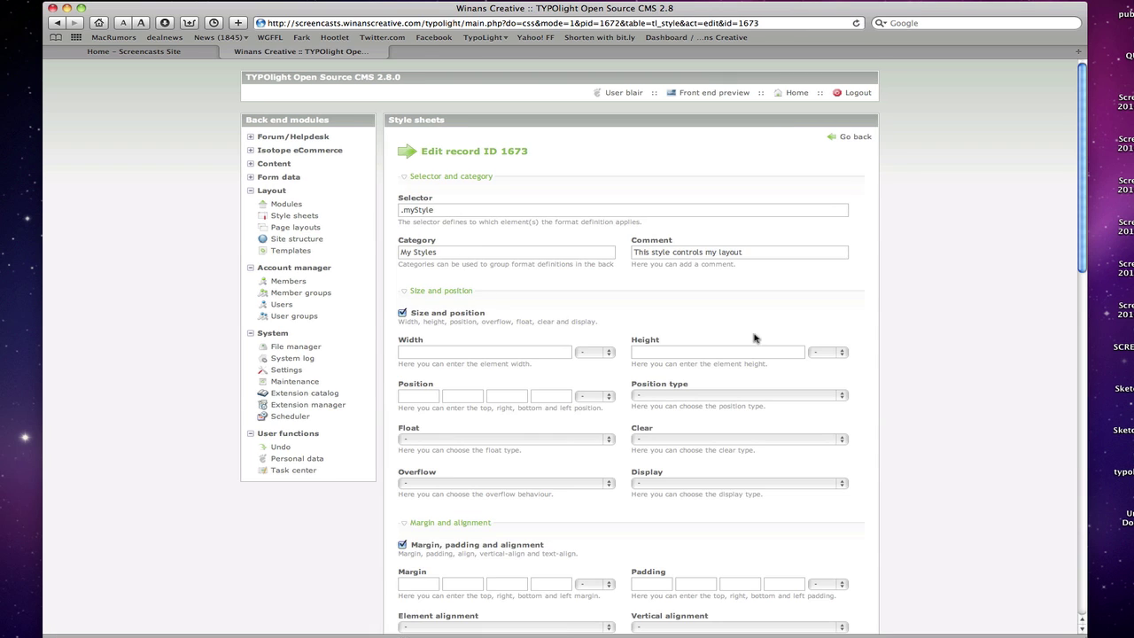
{"action": "scroll", "coordinate": [716, 558], "scroll_direction": "down", "scroll_amount": 15}
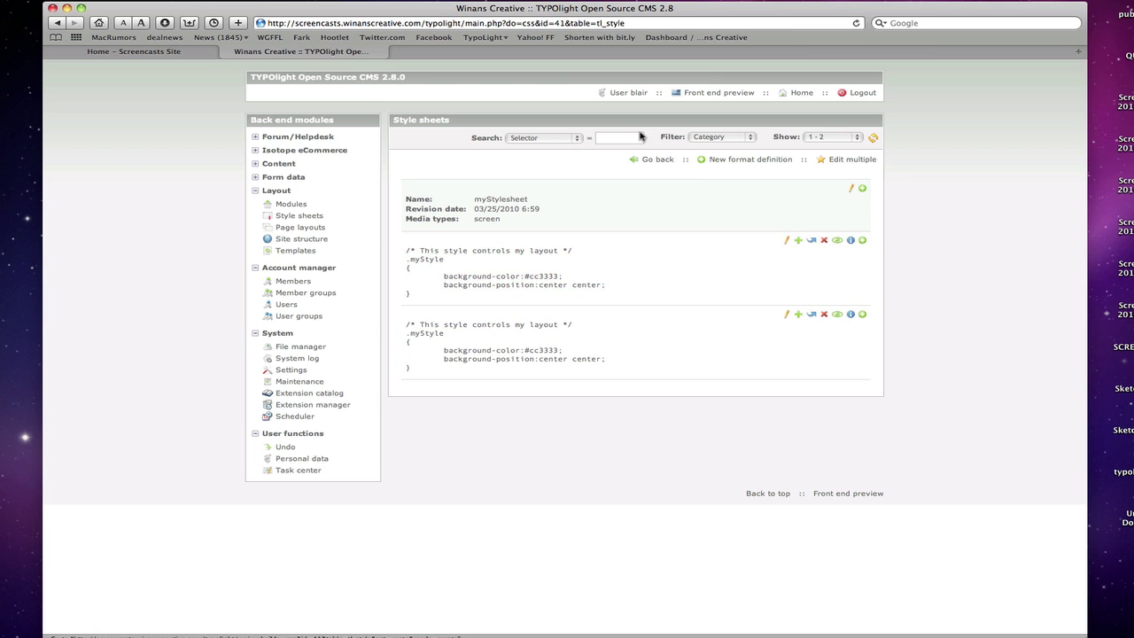
Filter definitions to the My Styles category, then return to the style sheet list
{"action": "left_click", "coordinate": [729, 140]}
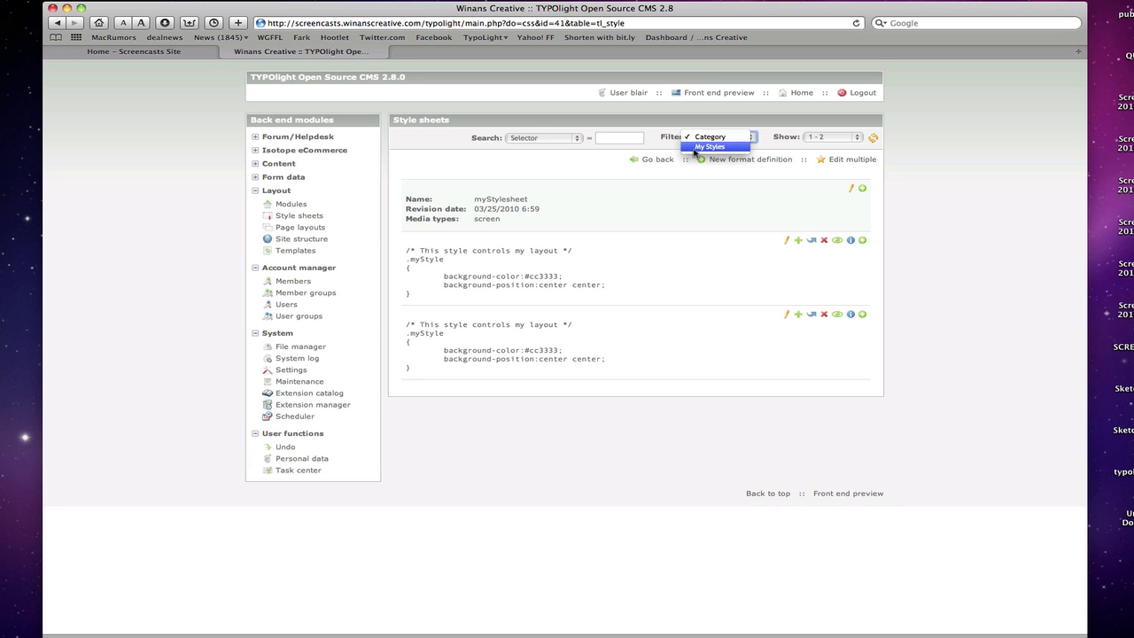
{"action": "left_click", "coordinate": [733, 149]}
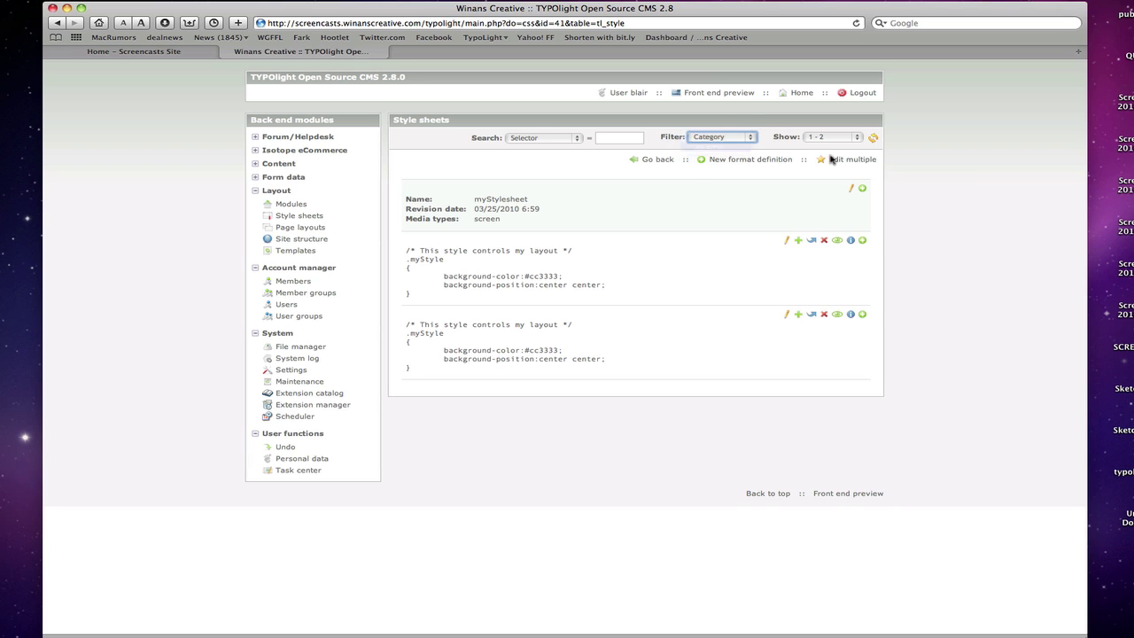
{"action": "left_click", "coordinate": [534, 142]}
{"action": "left_click", "coordinate": [537, 175]}
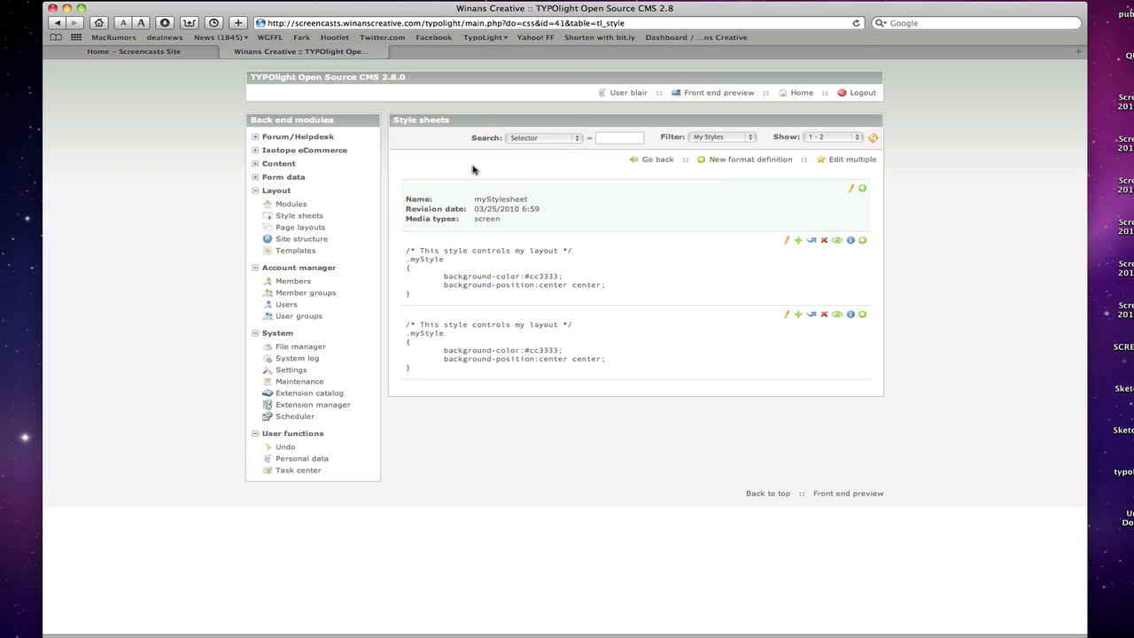
{"action": "left_click", "coordinate": [652, 160]}
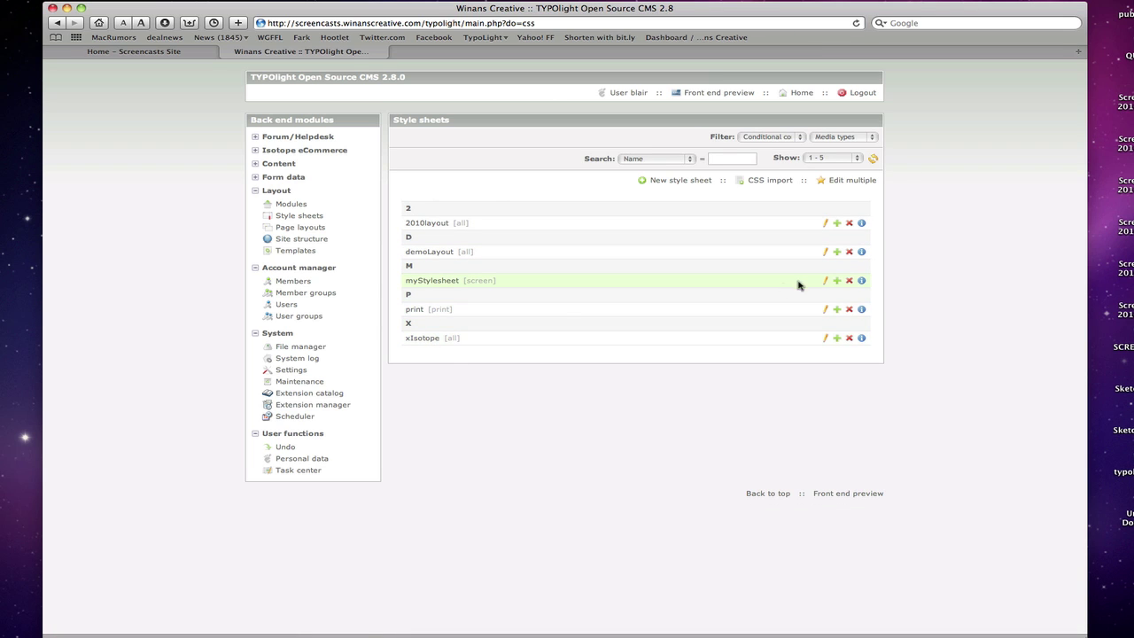
Rename the myStylesheet style sheet to 'basic' and save it
{"action": "left_click", "coordinate": [824, 281]}
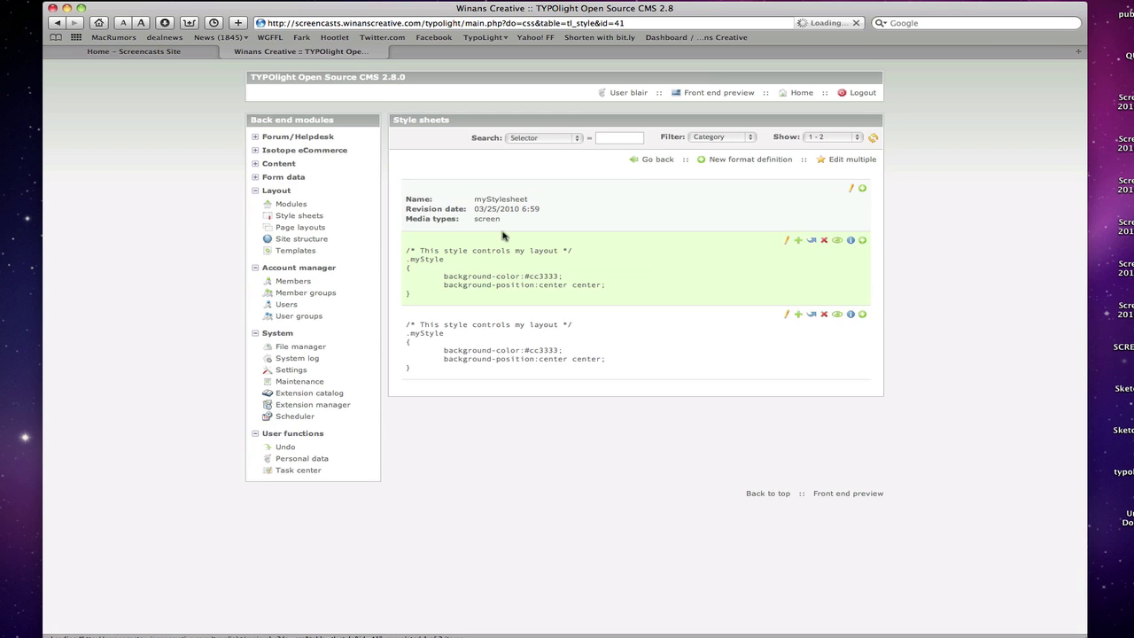
{"action": "left_click", "coordinate": [850, 190]}
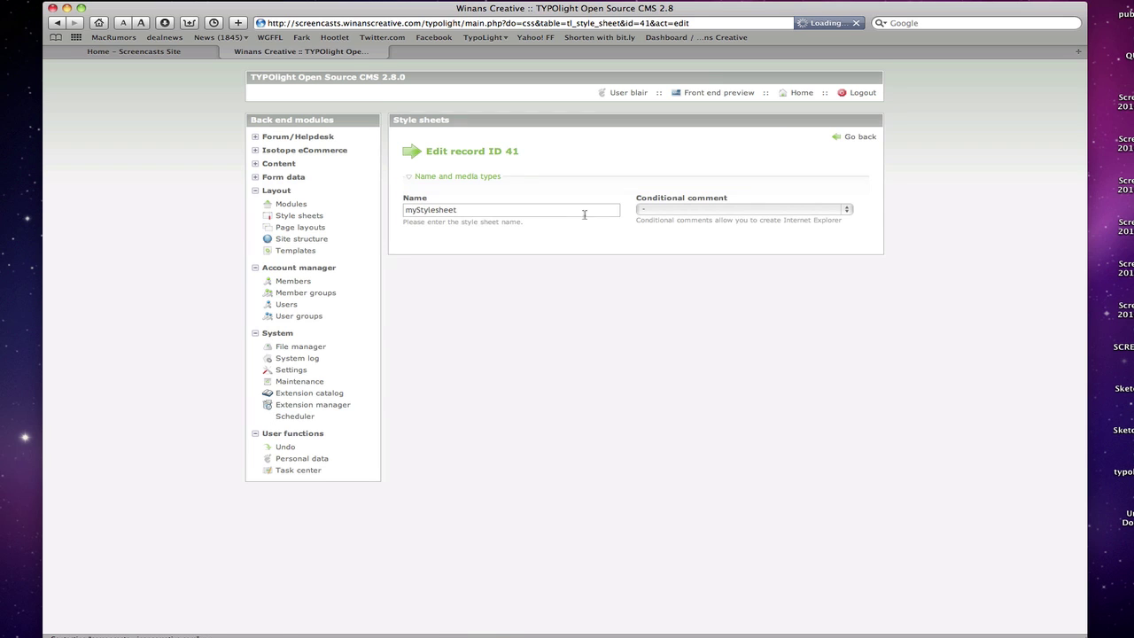
{"action": "double_click", "coordinate": [457, 209]}
{"action": "type", "text": "basic"}
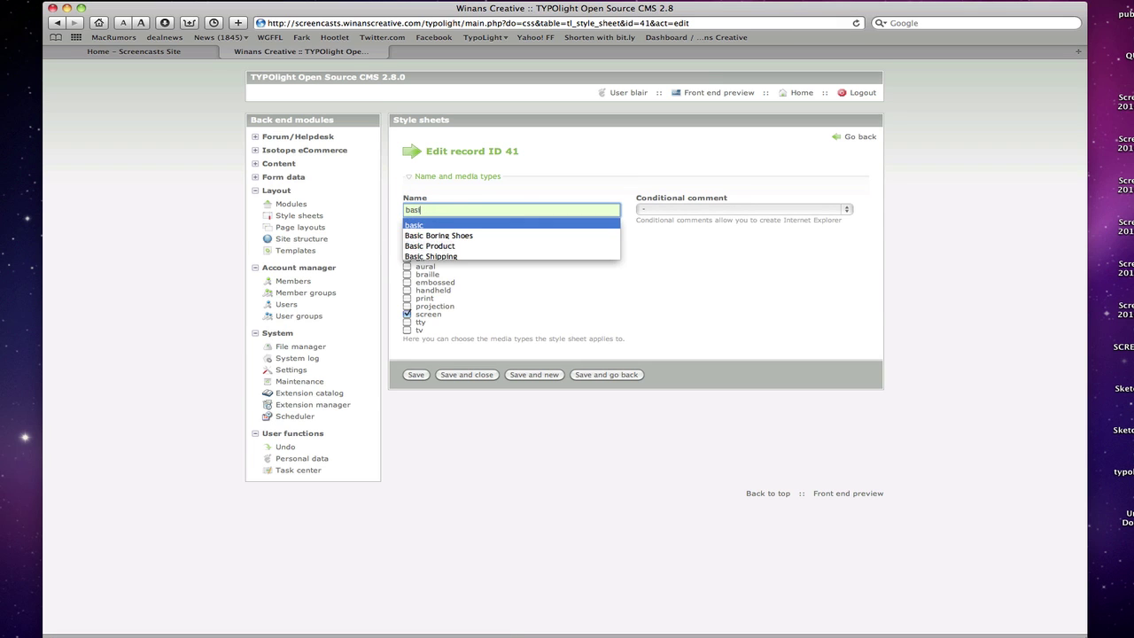
{"action": "left_click", "coordinate": [491, 375]}
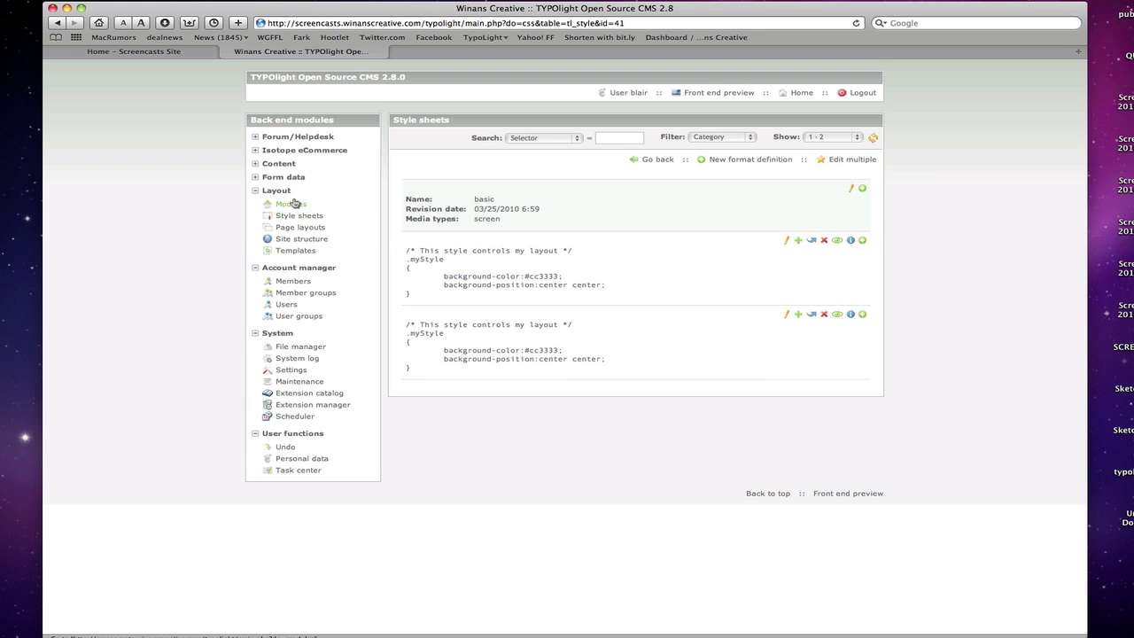
Open the Home article's text element for editing under Content > Articles
{"action": "left_click", "coordinate": [261, 165]}
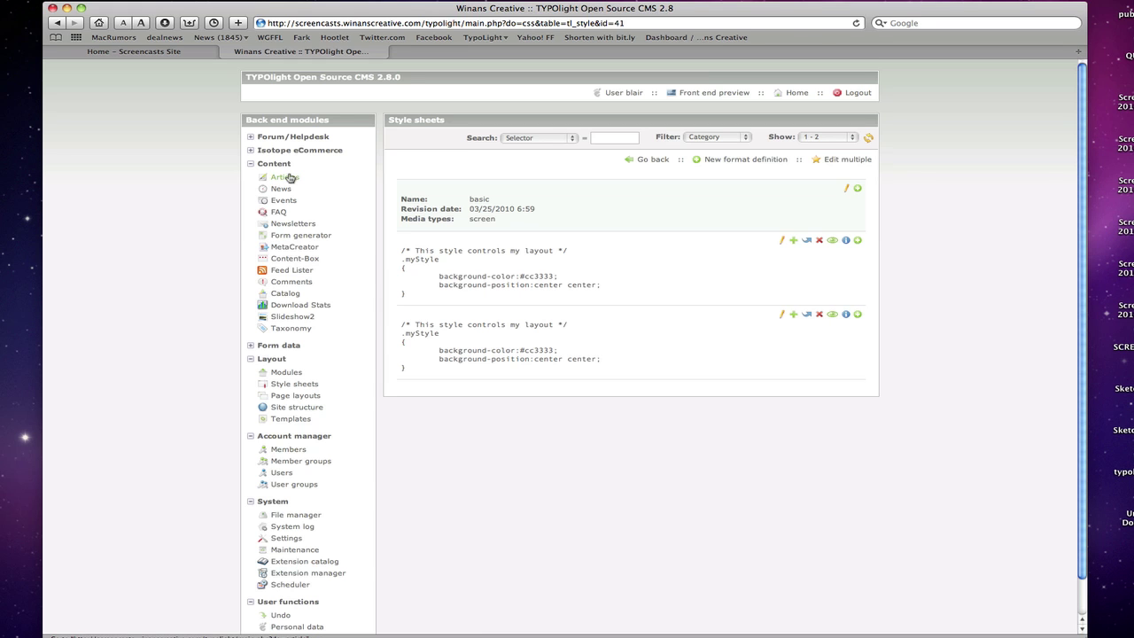
{"action": "left_click", "coordinate": [286, 177]}
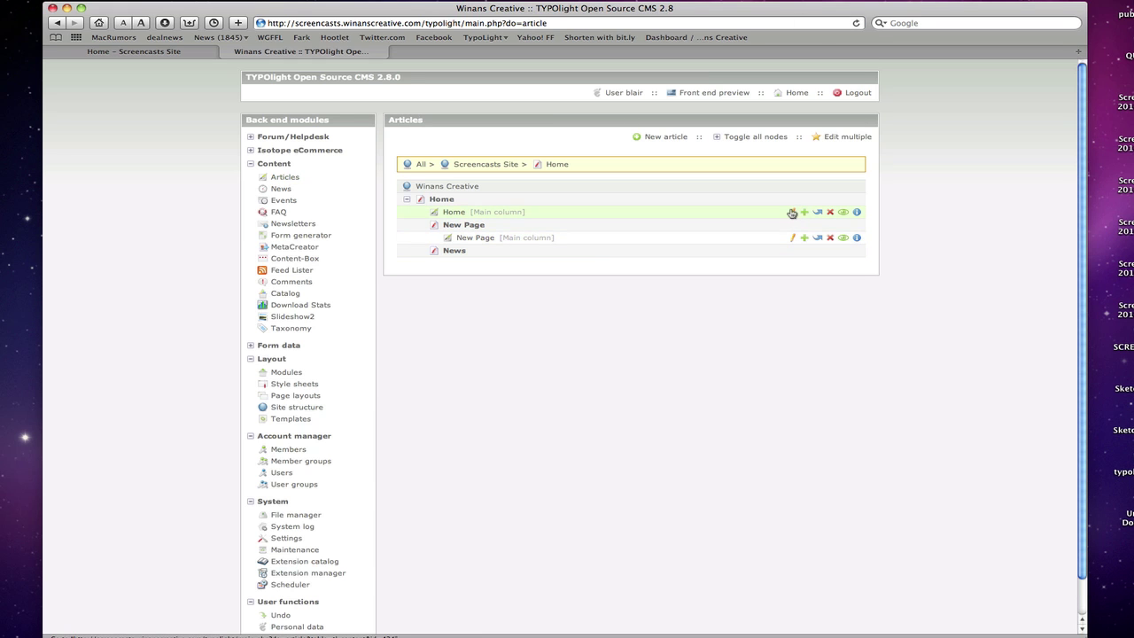
{"action": "left_click", "coordinate": [791, 213]}
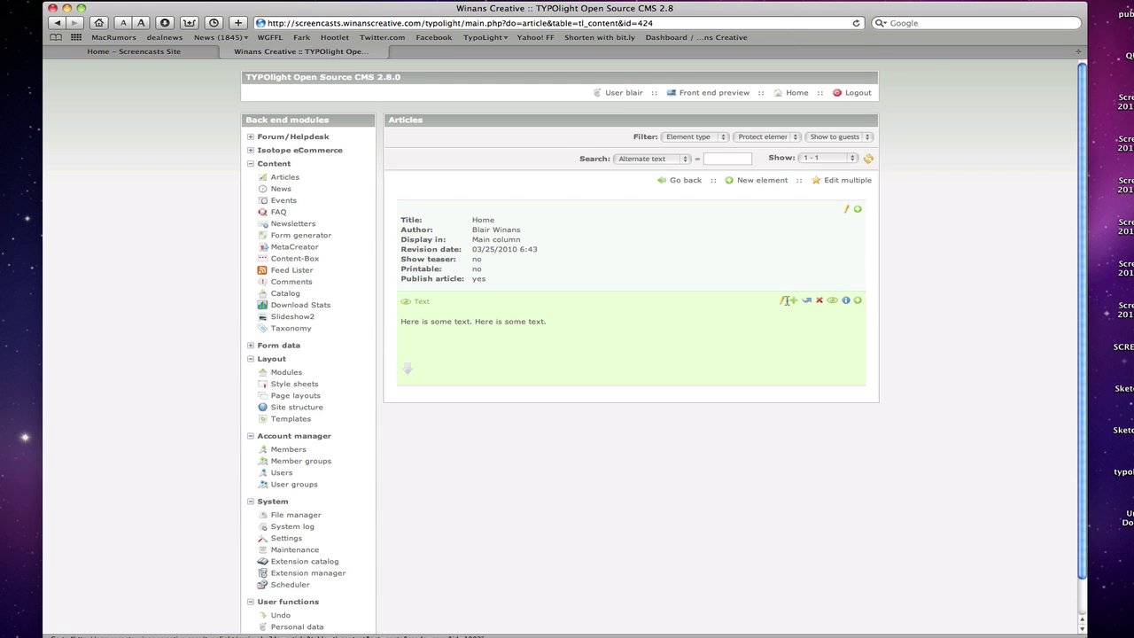
{"action": "left_click", "coordinate": [784, 301]}
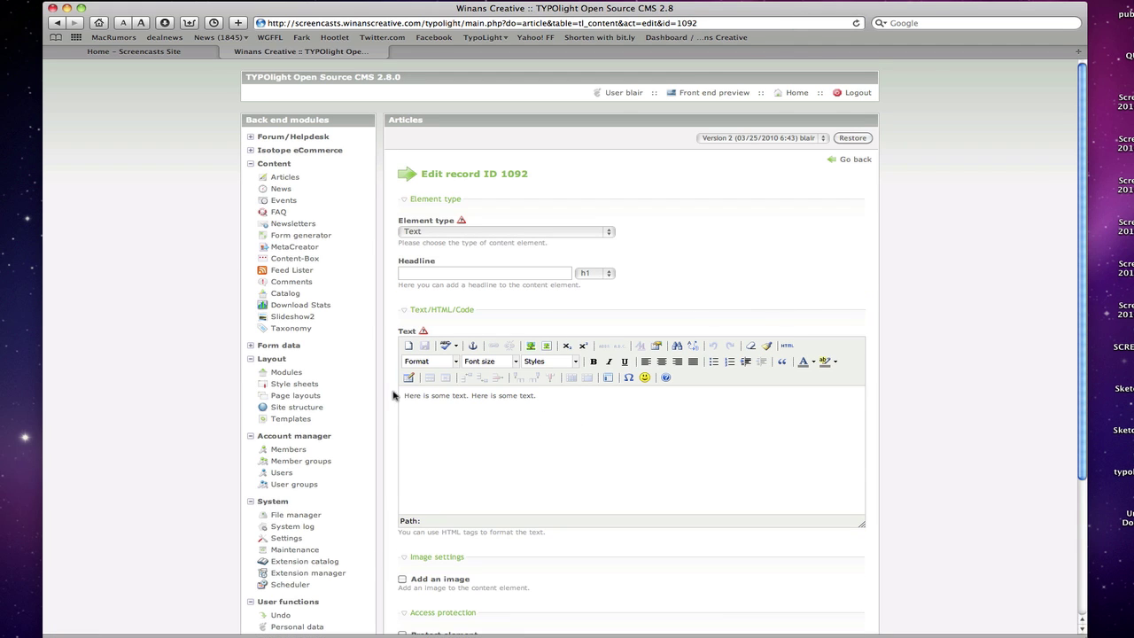
{"action": "scroll", "coordinate": [585, 420], "scroll_direction": "down", "scroll_amount": 1}
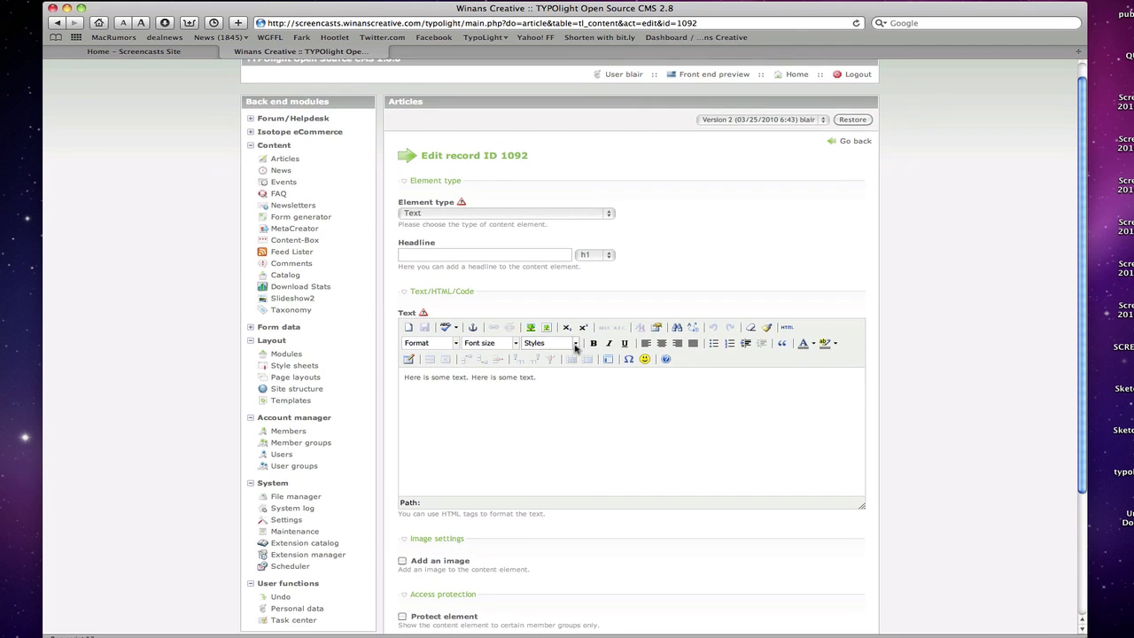
Apply the myStyle style to the second 'Here is some text.' sentence
{"action": "left_click", "coordinate": [576, 347]}
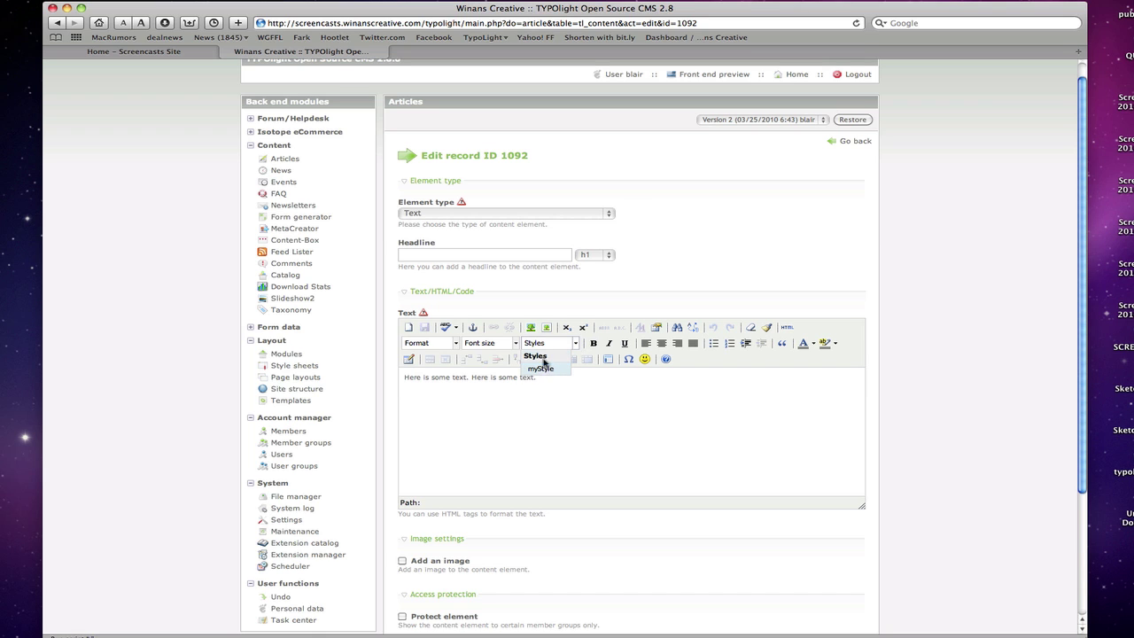
{"action": "left_click", "coordinate": [480, 379]}
{"action": "left_click_drag", "start_coordinate": [471, 371], "coordinate": [549, 372]}
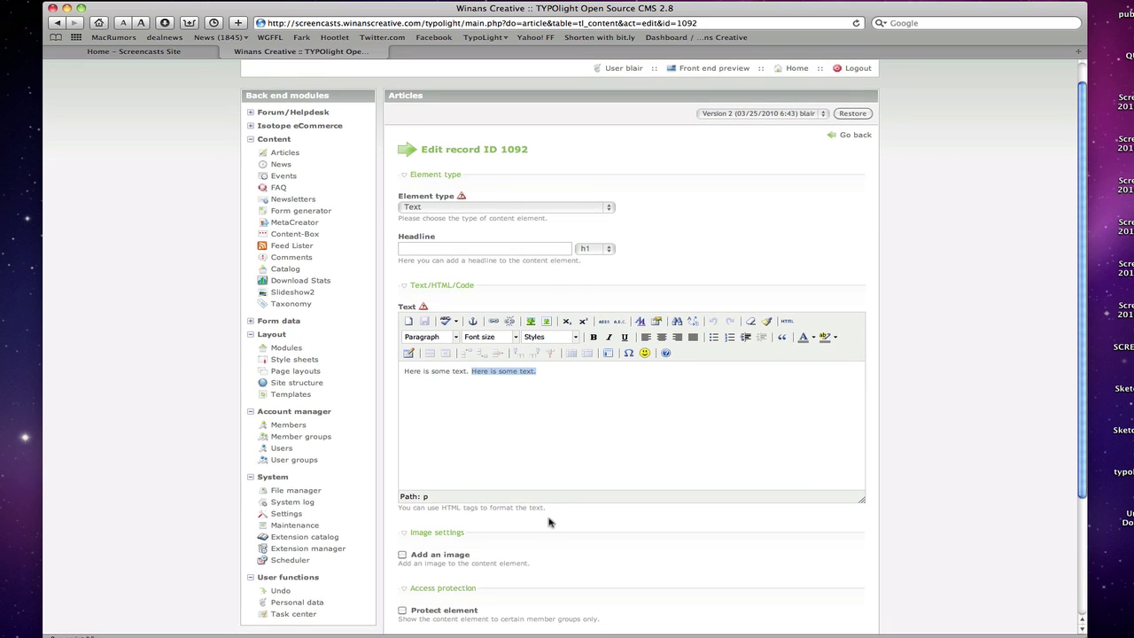
{"action": "left_click", "coordinate": [575, 336]}
{"action": "left_click", "coordinate": [544, 362]}
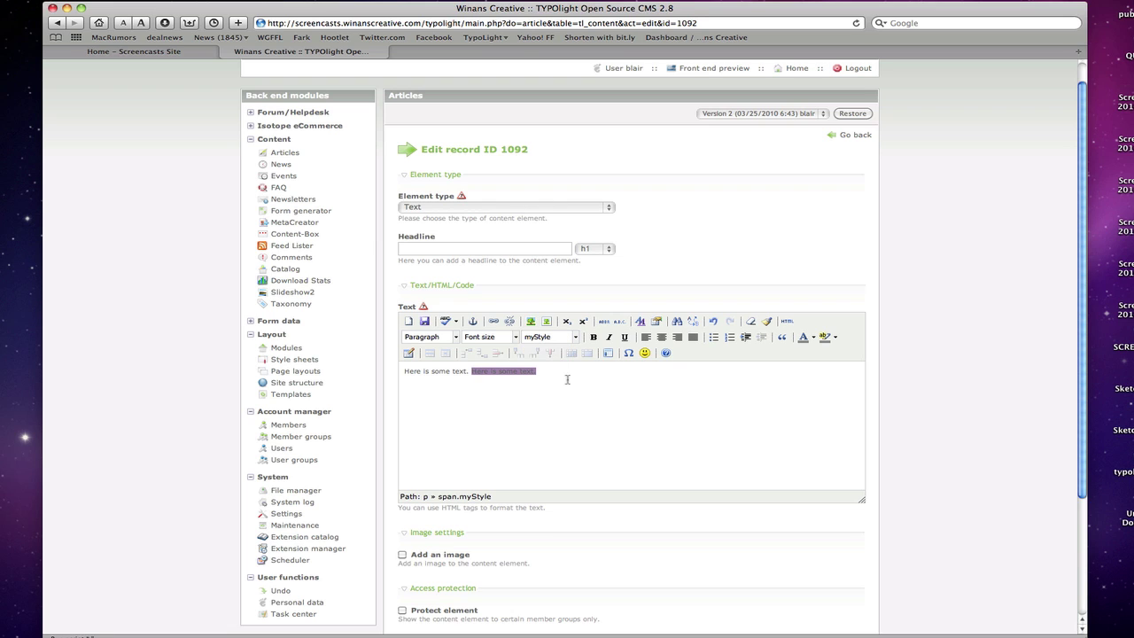
{"action": "left_click", "coordinate": [568, 377]}
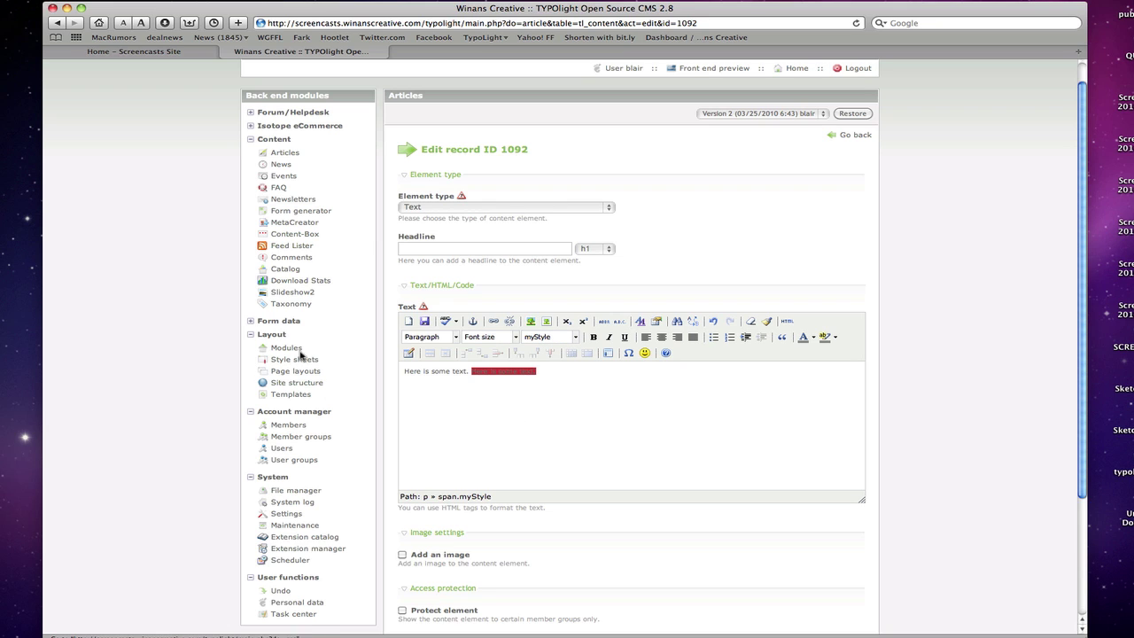
{"action": "left_click", "coordinate": [546, 367]}
Leave the article editor for the Style sheets list, confirming the leave-page prompt, to see the 'basic' sheet
{"action": "scroll", "coordinate": [693, 461], "scroll_direction": "down", "scroll_amount": 2}
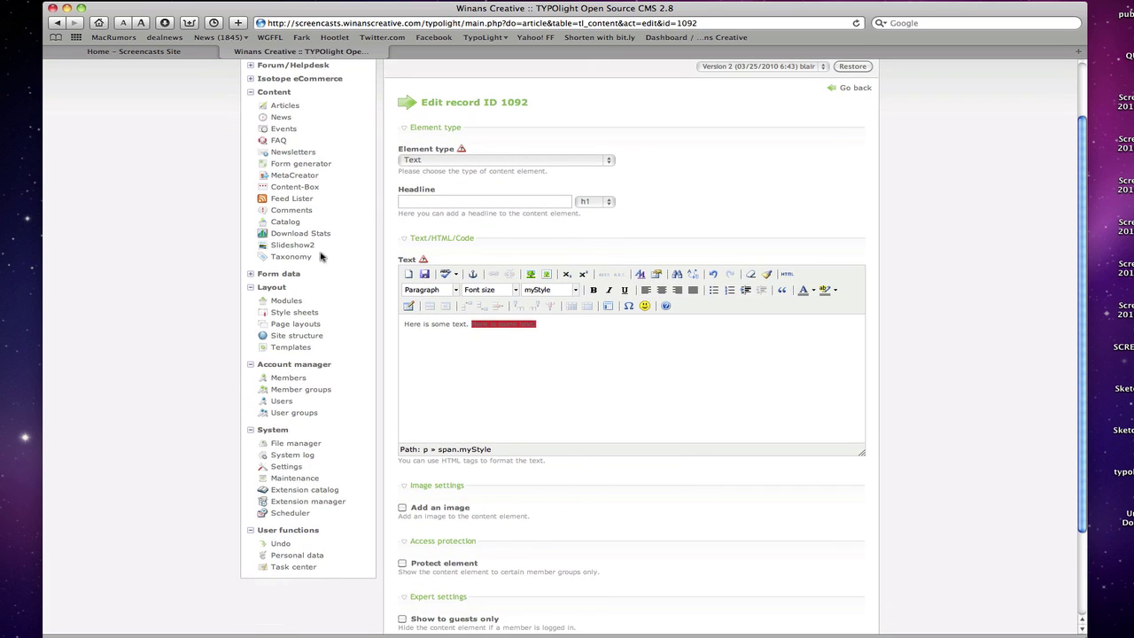
{"action": "left_click", "coordinate": [313, 313]}
{"action": "left_click", "coordinate": [729, 230]}
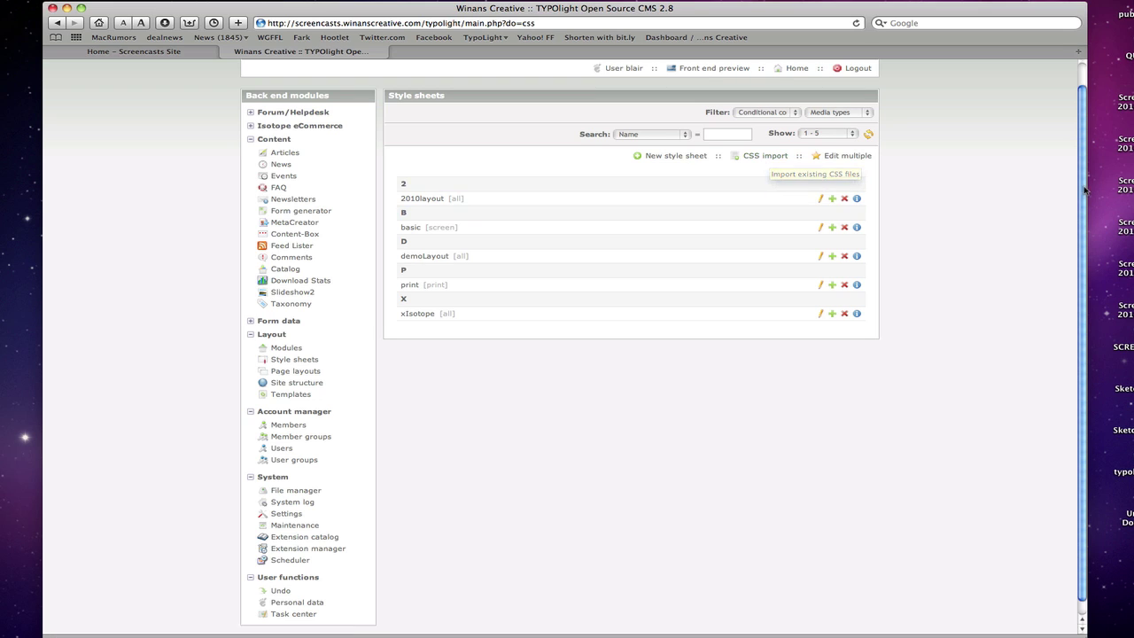
{"action": "scroll", "coordinate": [333, 264], "scroll_direction": "up", "scroll_amount": 2}
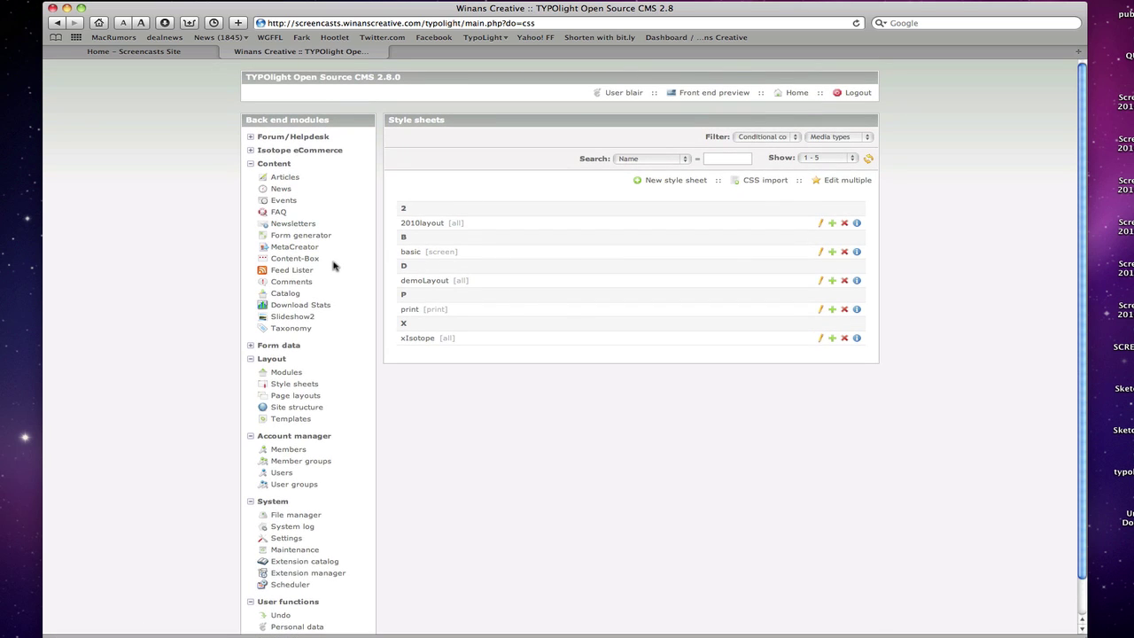